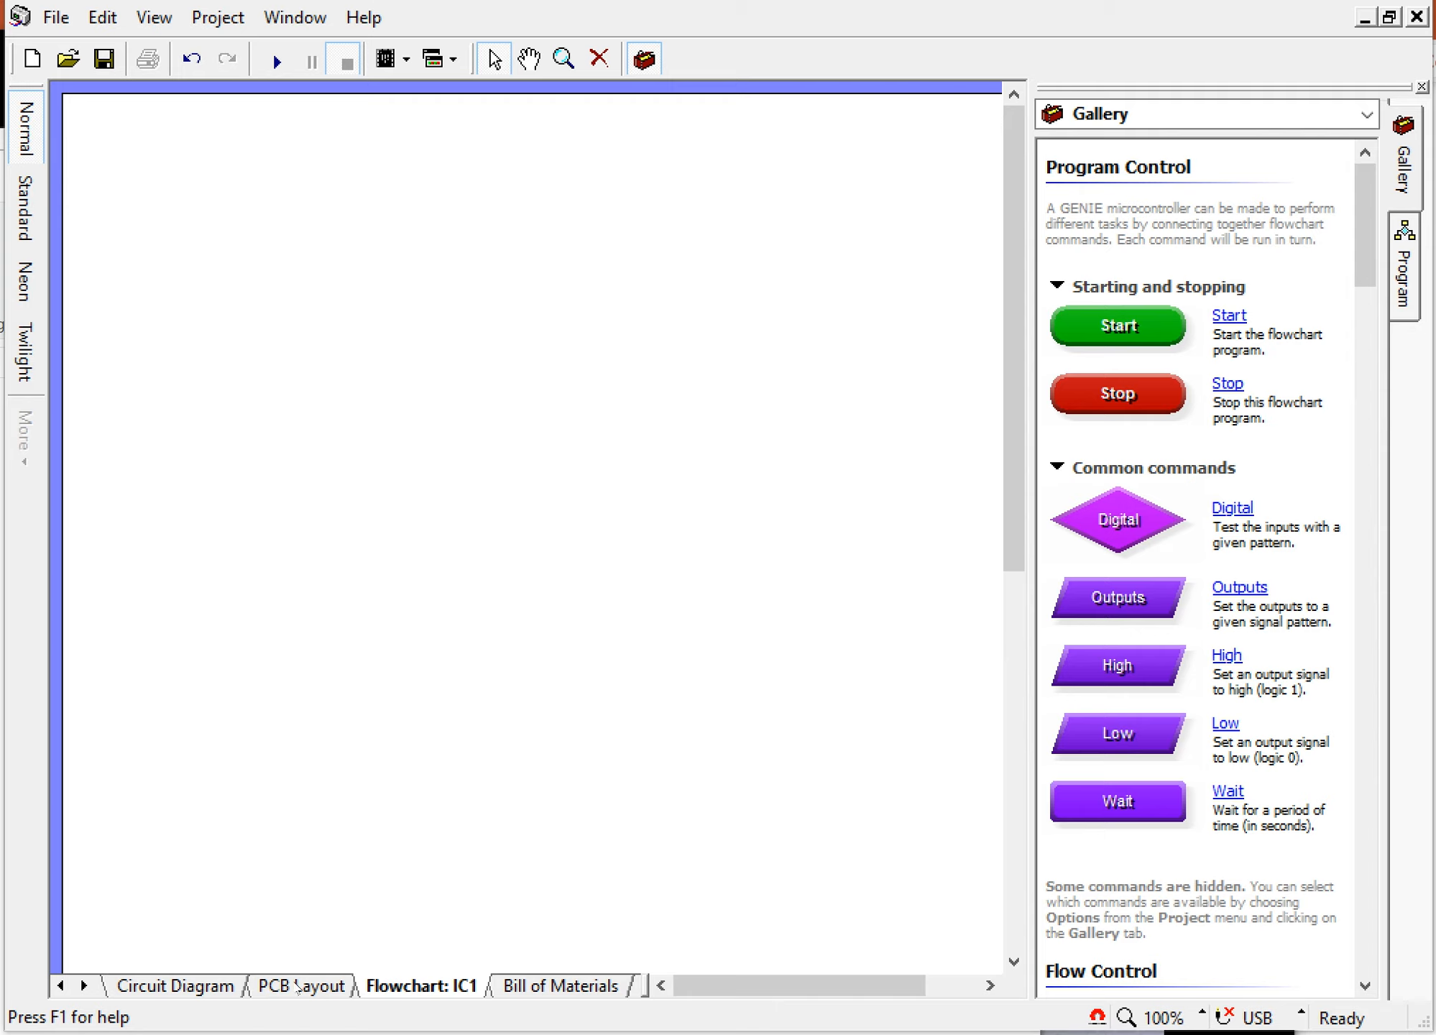
Step: Review the circuit diagram and the PCB layout, viewing the board in Normal and Artwork styles
{"action": "left_click", "coordinate": [201, 989]}
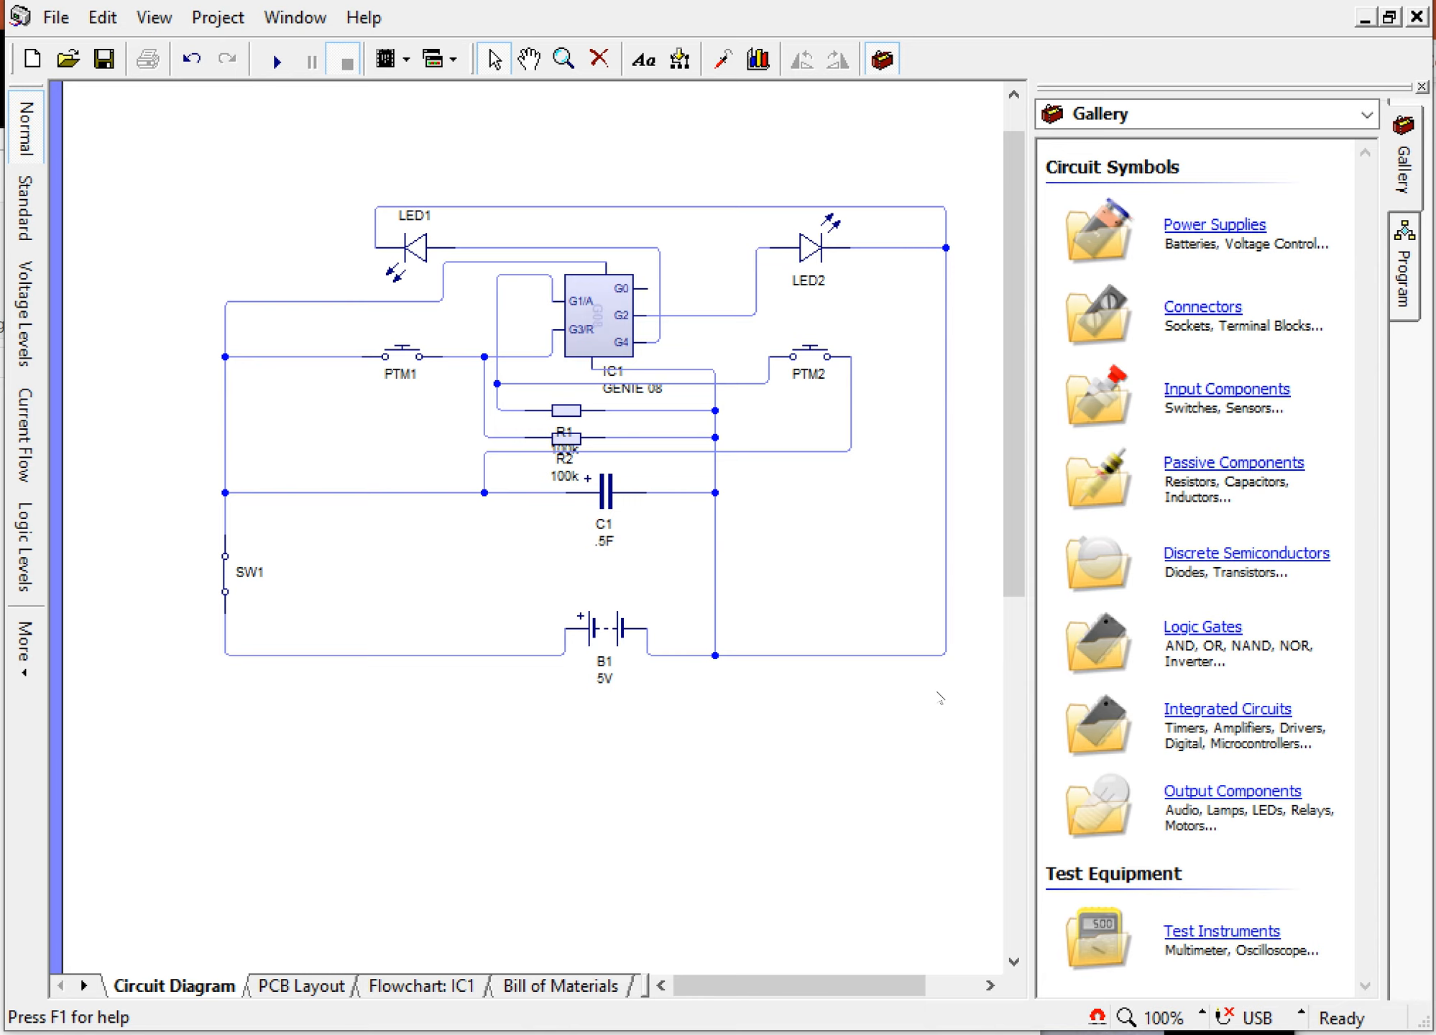
{"action": "left_click", "coordinate": [319, 984]}
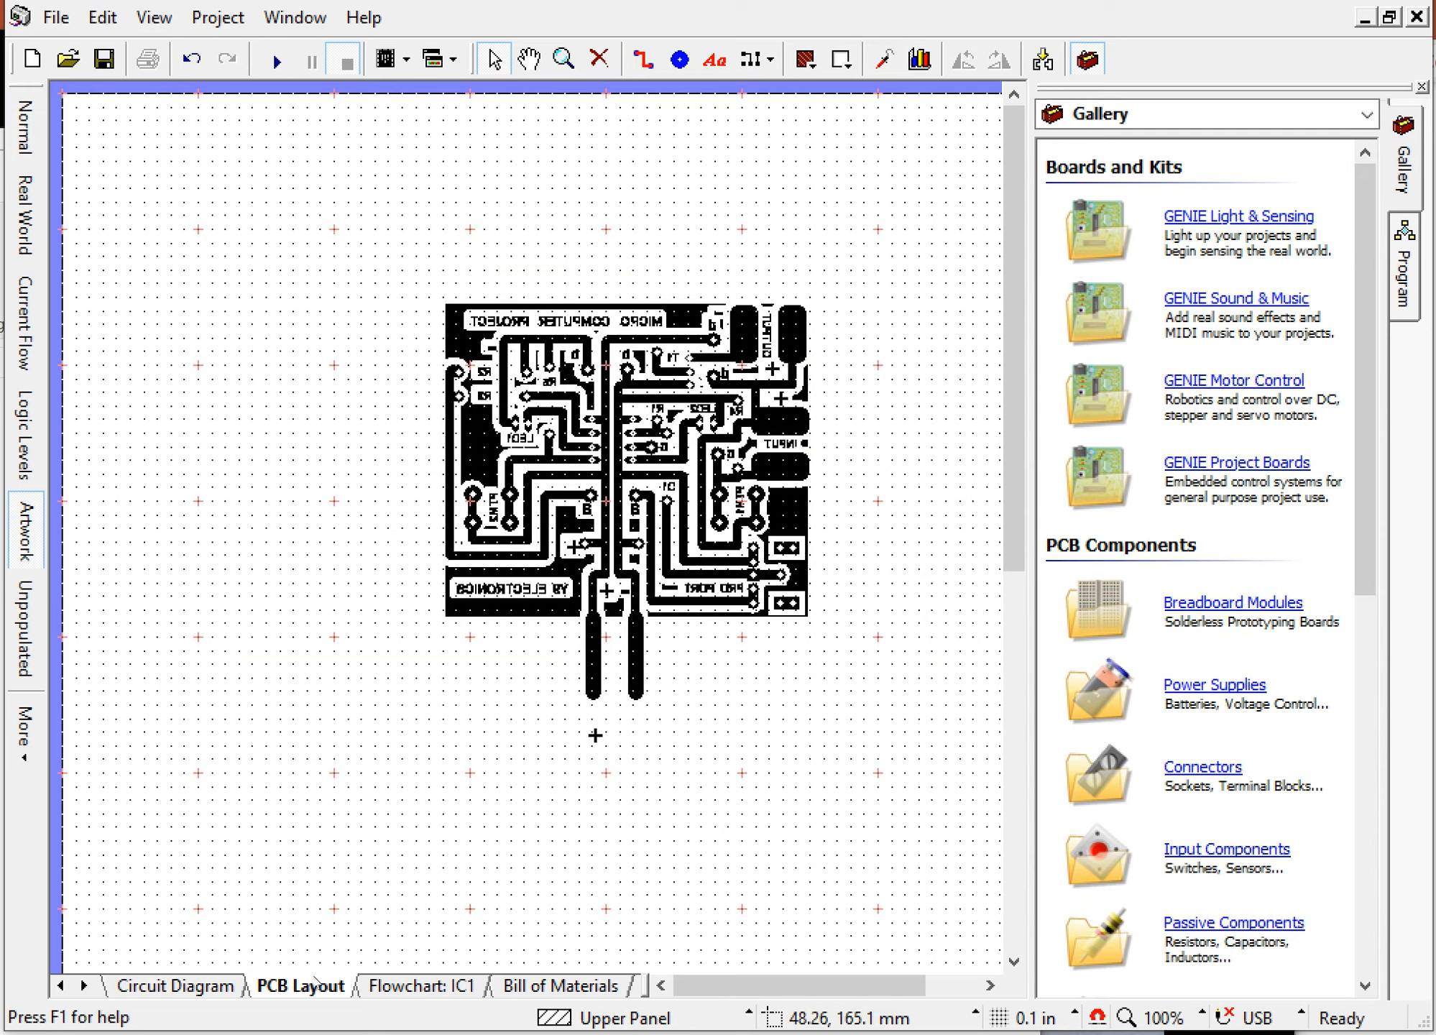
{"action": "left_click", "coordinate": [25, 128]}
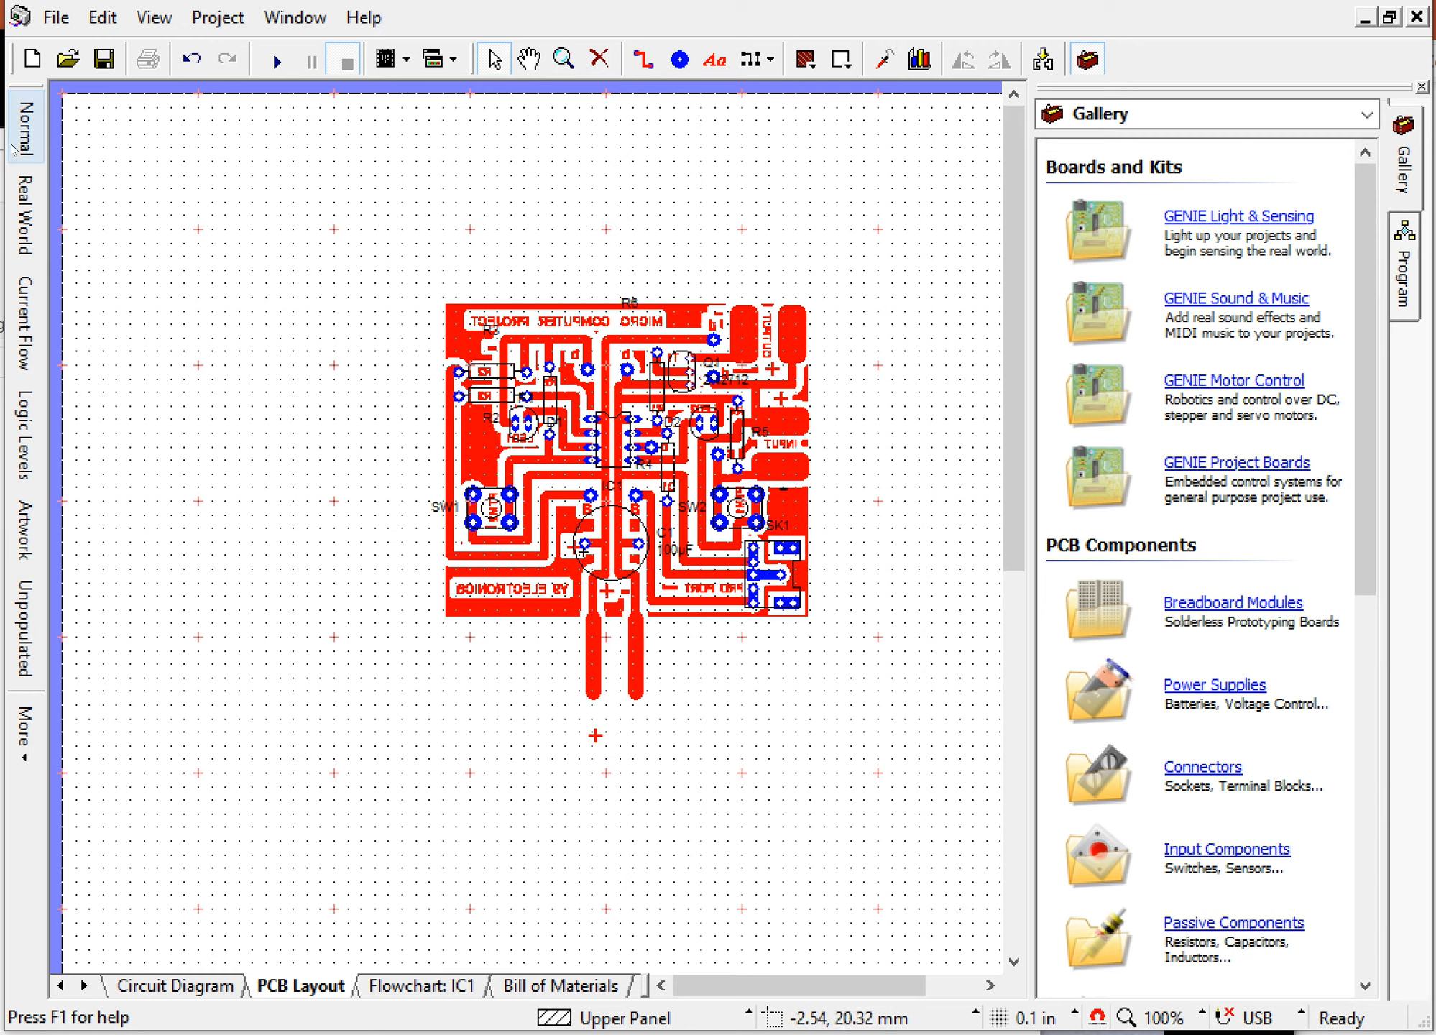
{"action": "left_click", "coordinate": [32, 537]}
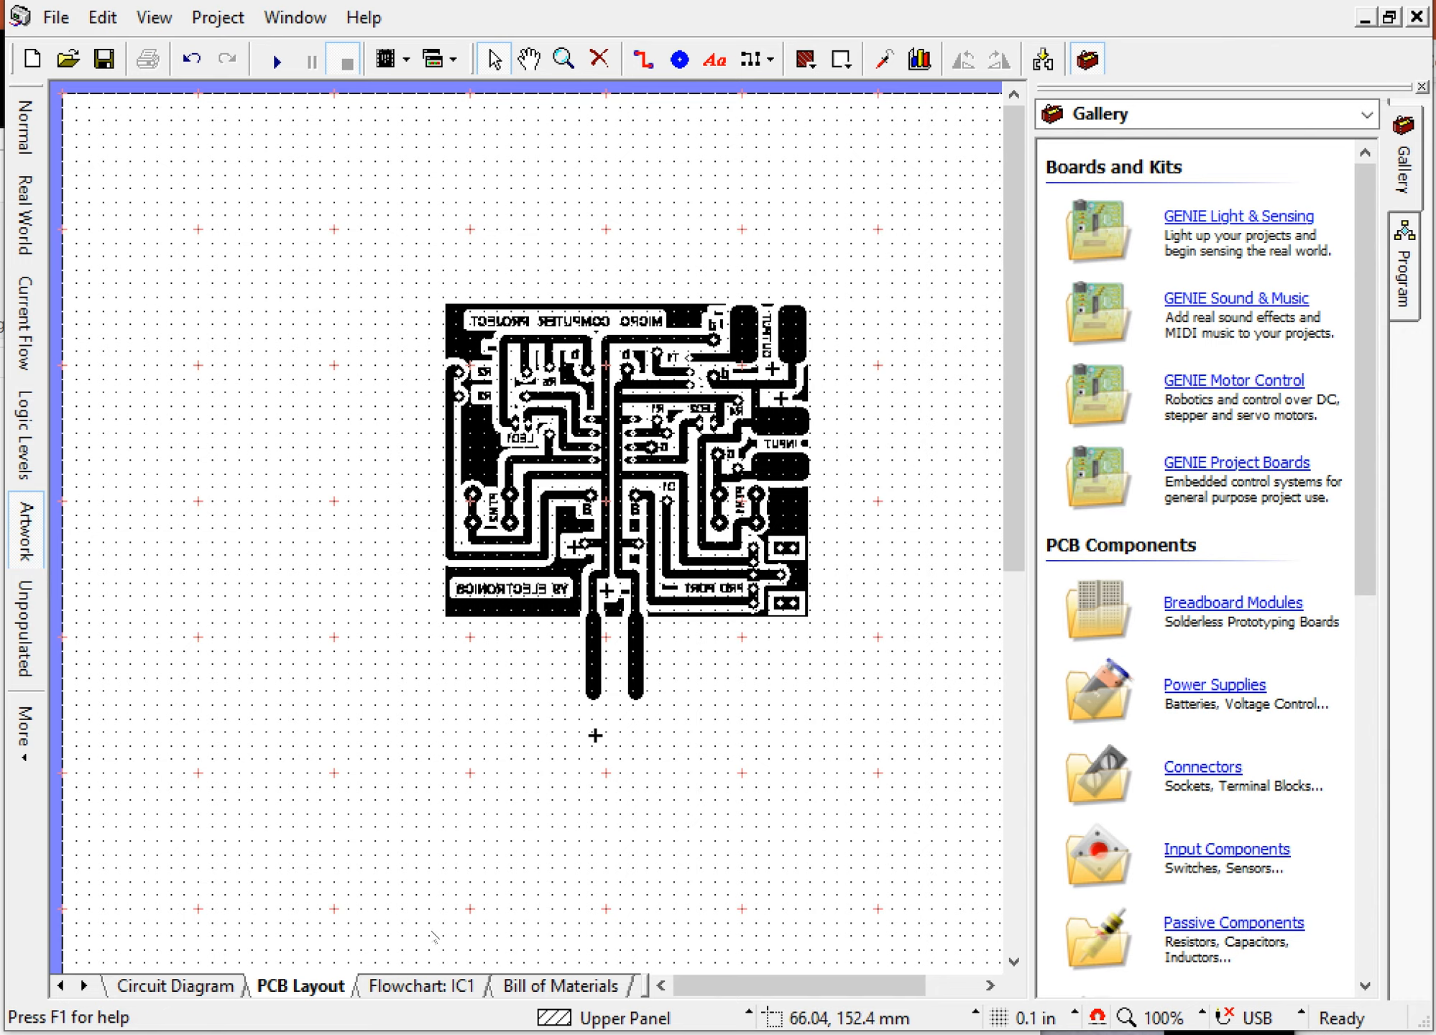
Step: In the IC1 flowchart, place a Start command near the top of the page with a Digital decision linked directly below it
{"action": "left_click", "coordinate": [408, 986]}
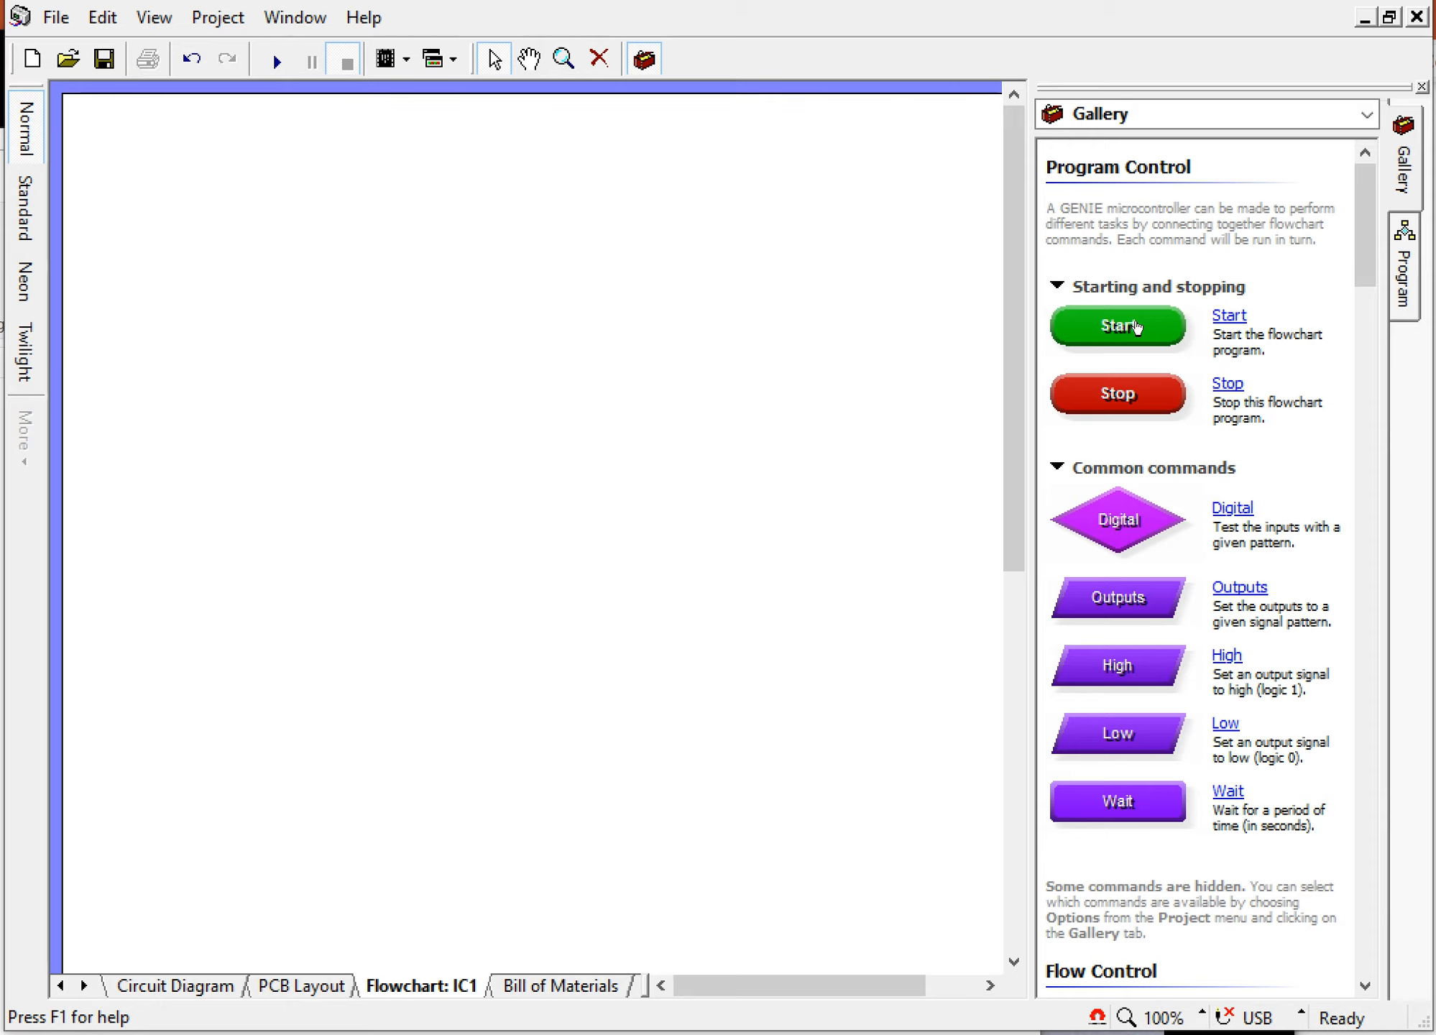
{"action": "left_click_drag", "start_coordinate": [1135, 327], "coordinate": [444, 209]}
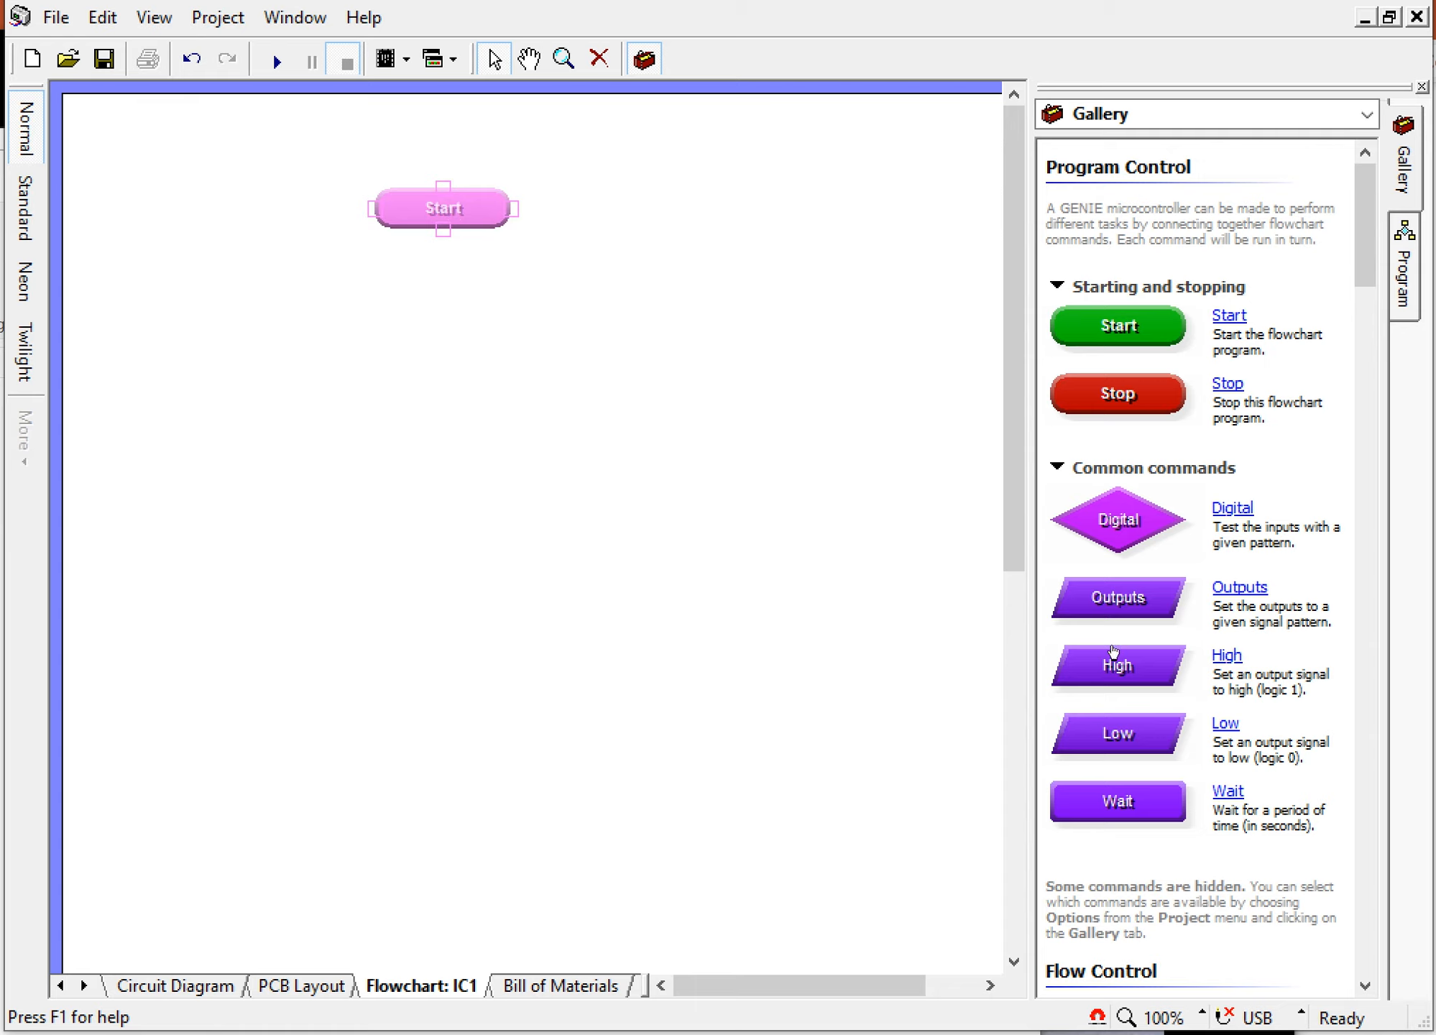
{"action": "left_click_drag", "start_coordinate": [1135, 529], "coordinate": [456, 314]}
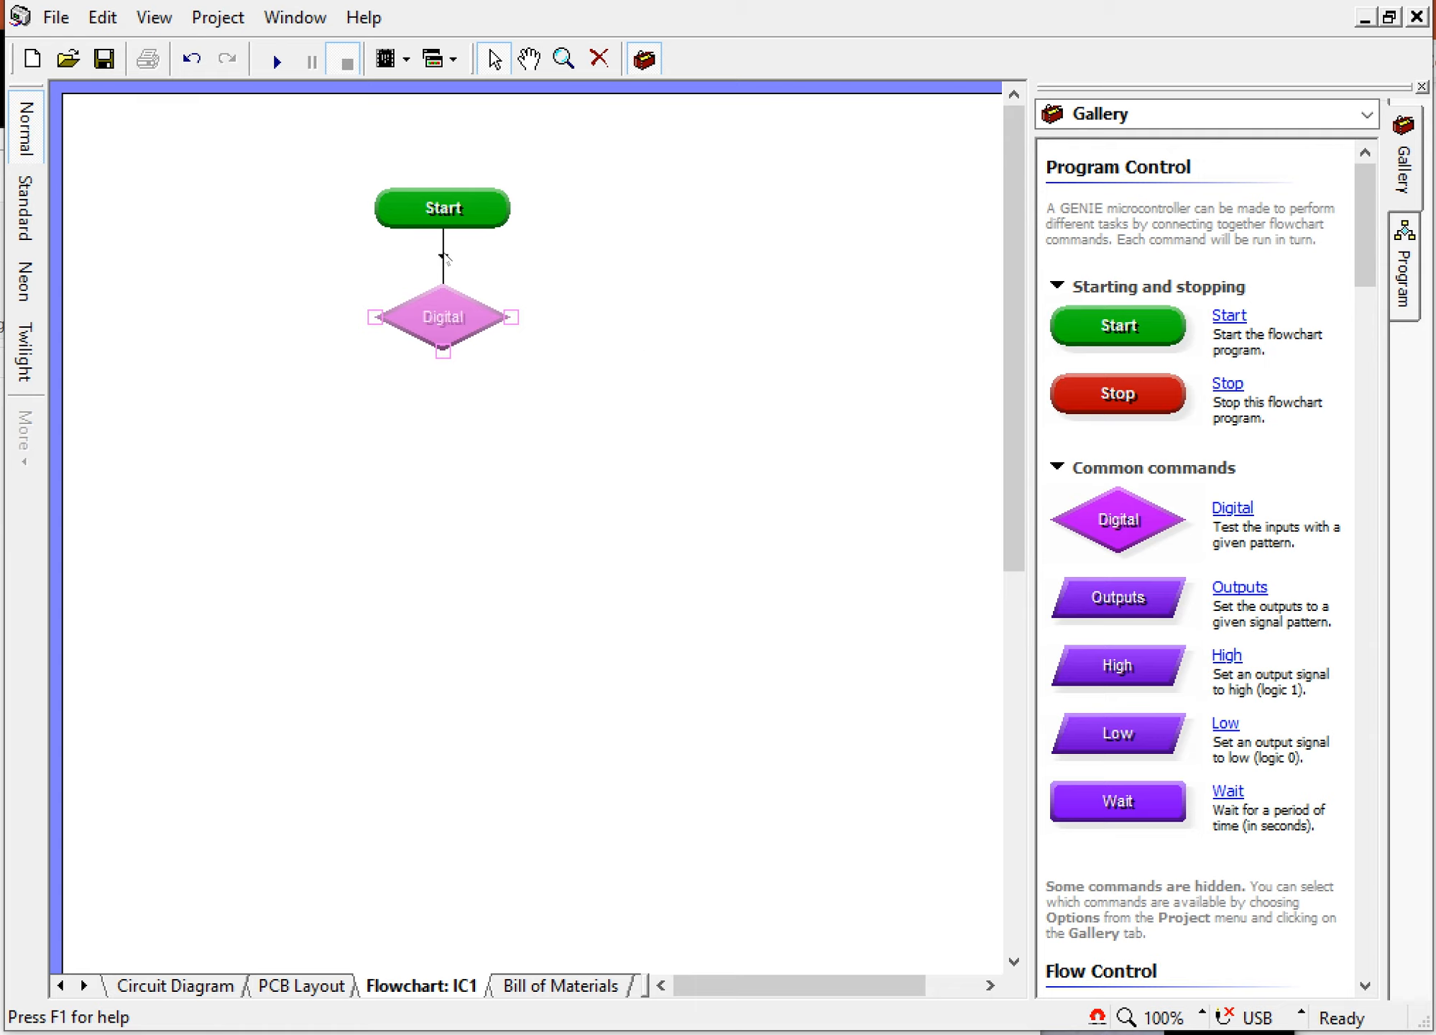
Step: Set the Digital decision to test whether input G3 is on
{"action": "double_click", "coordinate": [439, 309]}
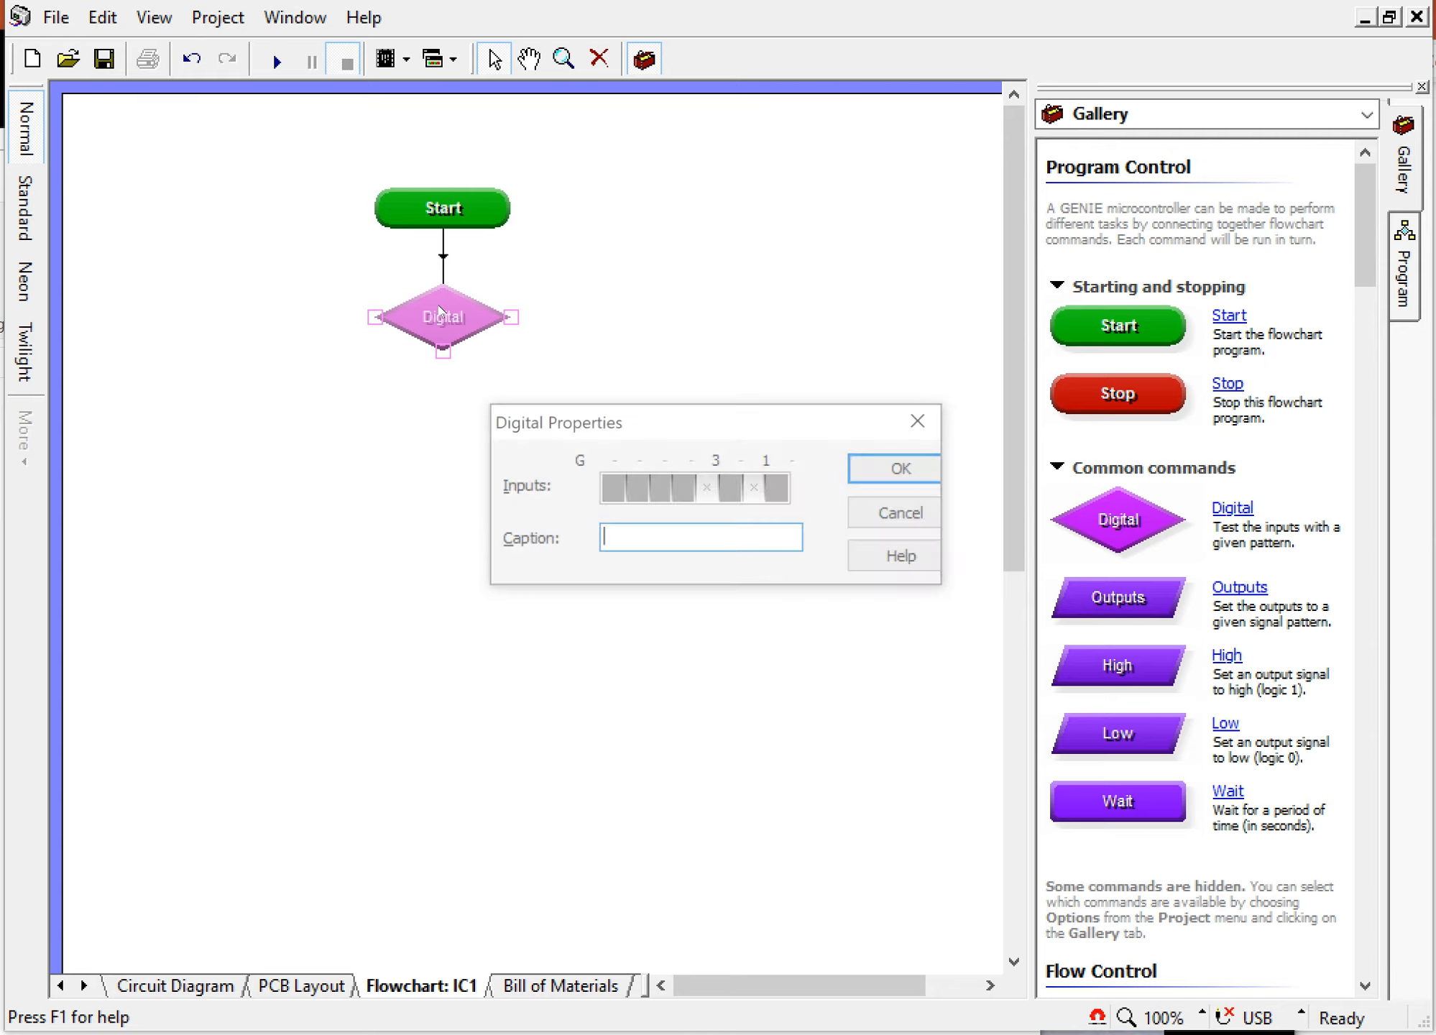
{"action": "left_click", "coordinate": [710, 489]}
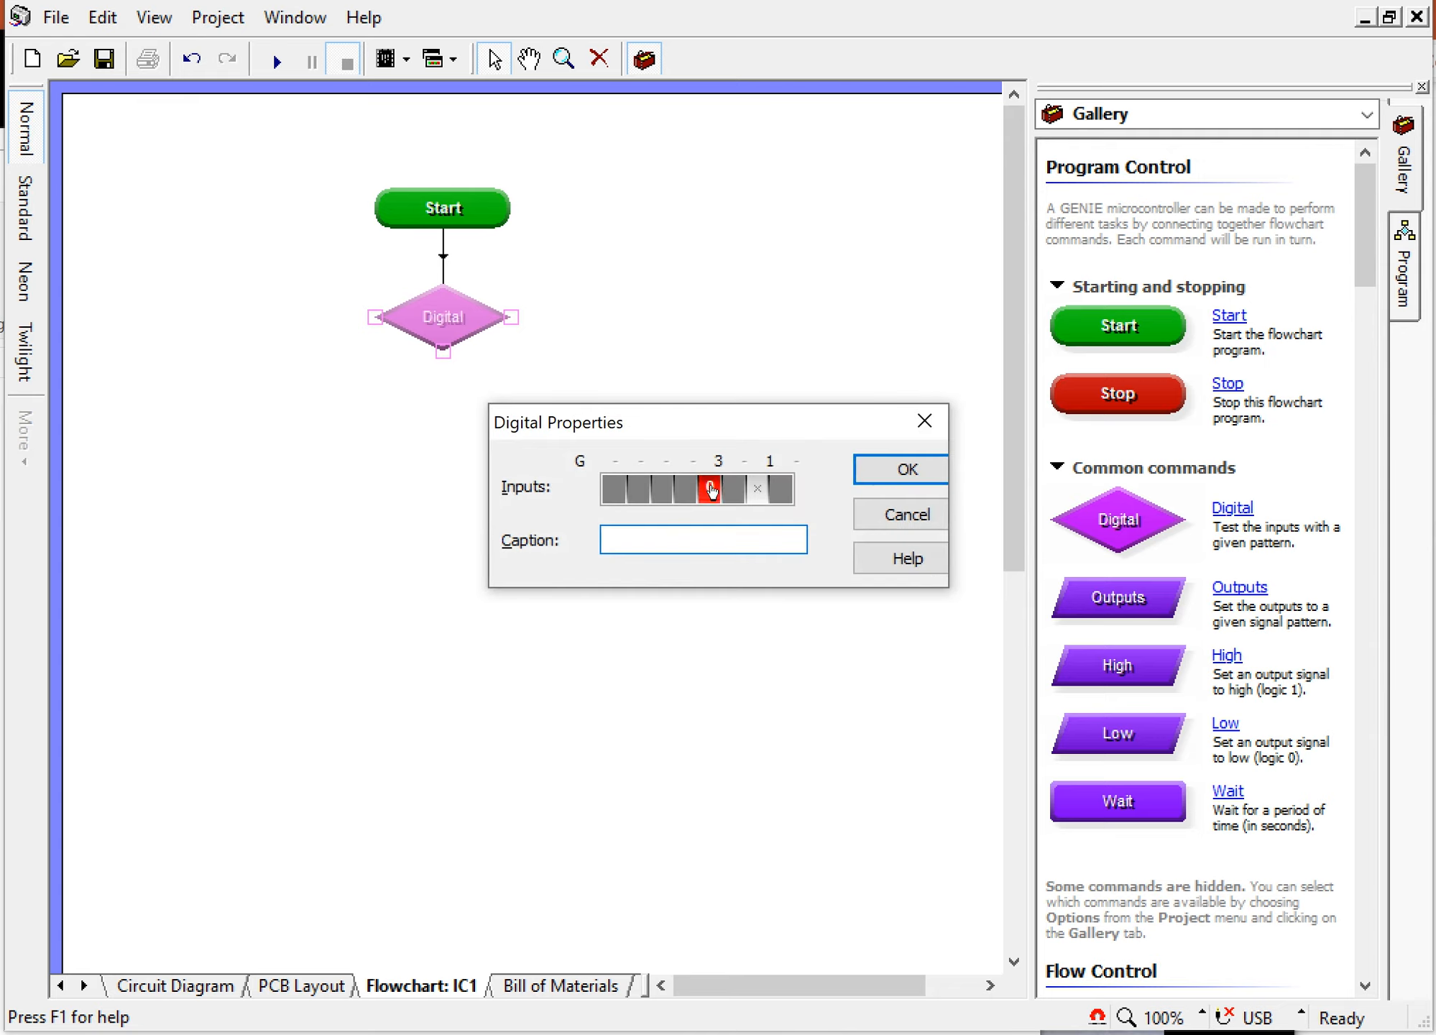
{"action": "left_click", "coordinate": [711, 491]}
{"action": "left_click", "coordinate": [933, 471]}
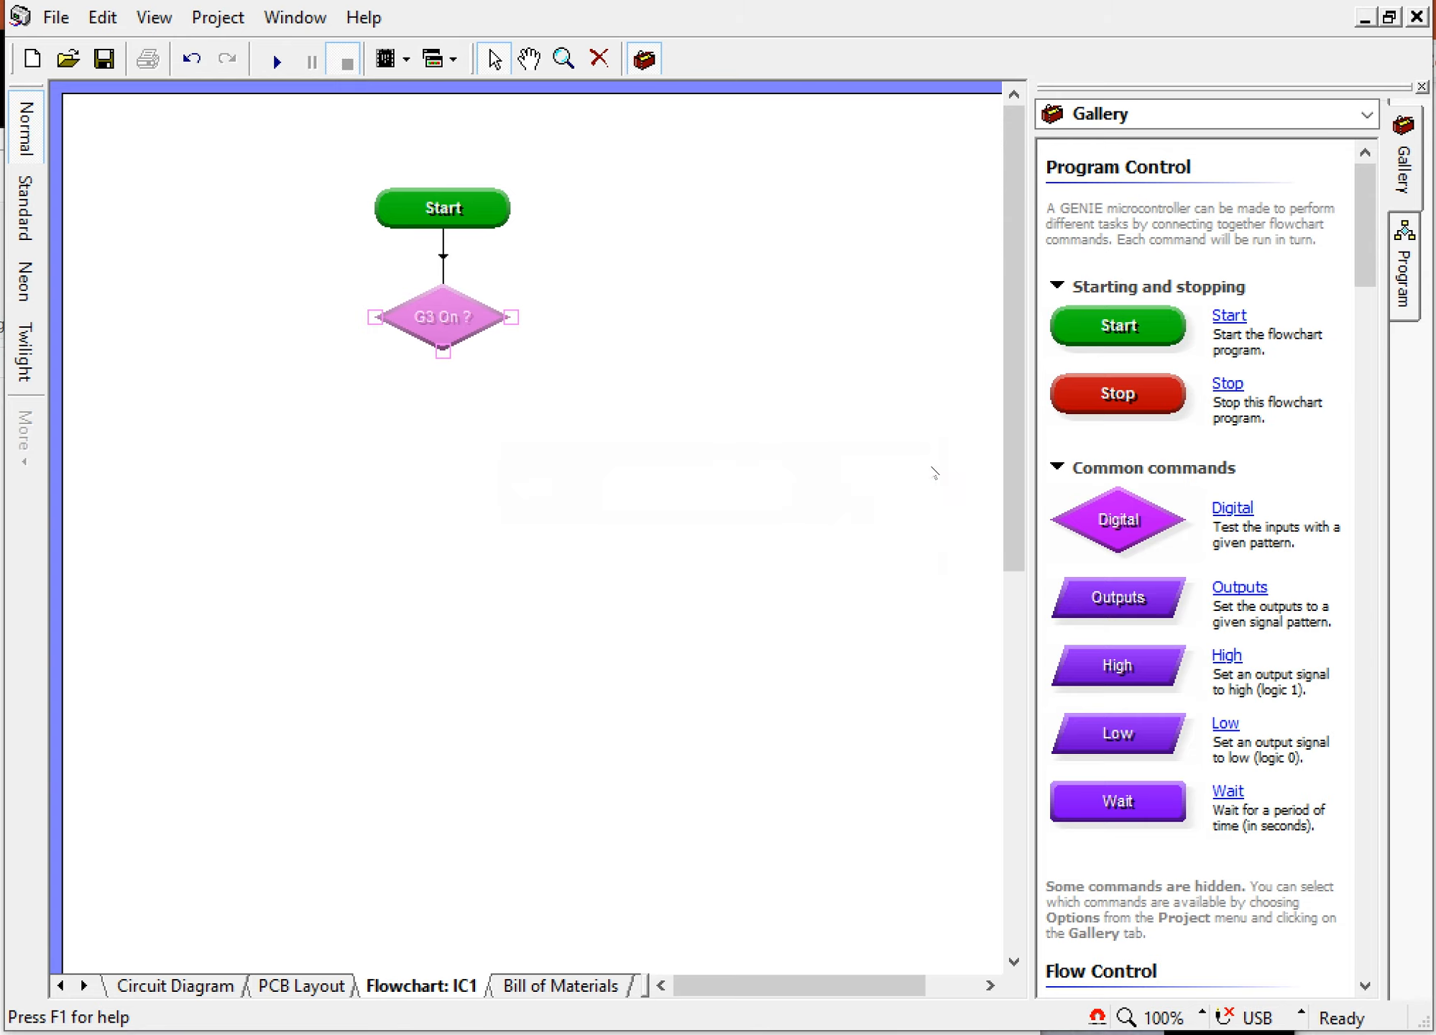
Step: Add an Outputs command under the decision's Yes branch and set output G4 high
{"action": "left_click_drag", "start_coordinate": [1148, 597], "coordinate": [458, 411]}
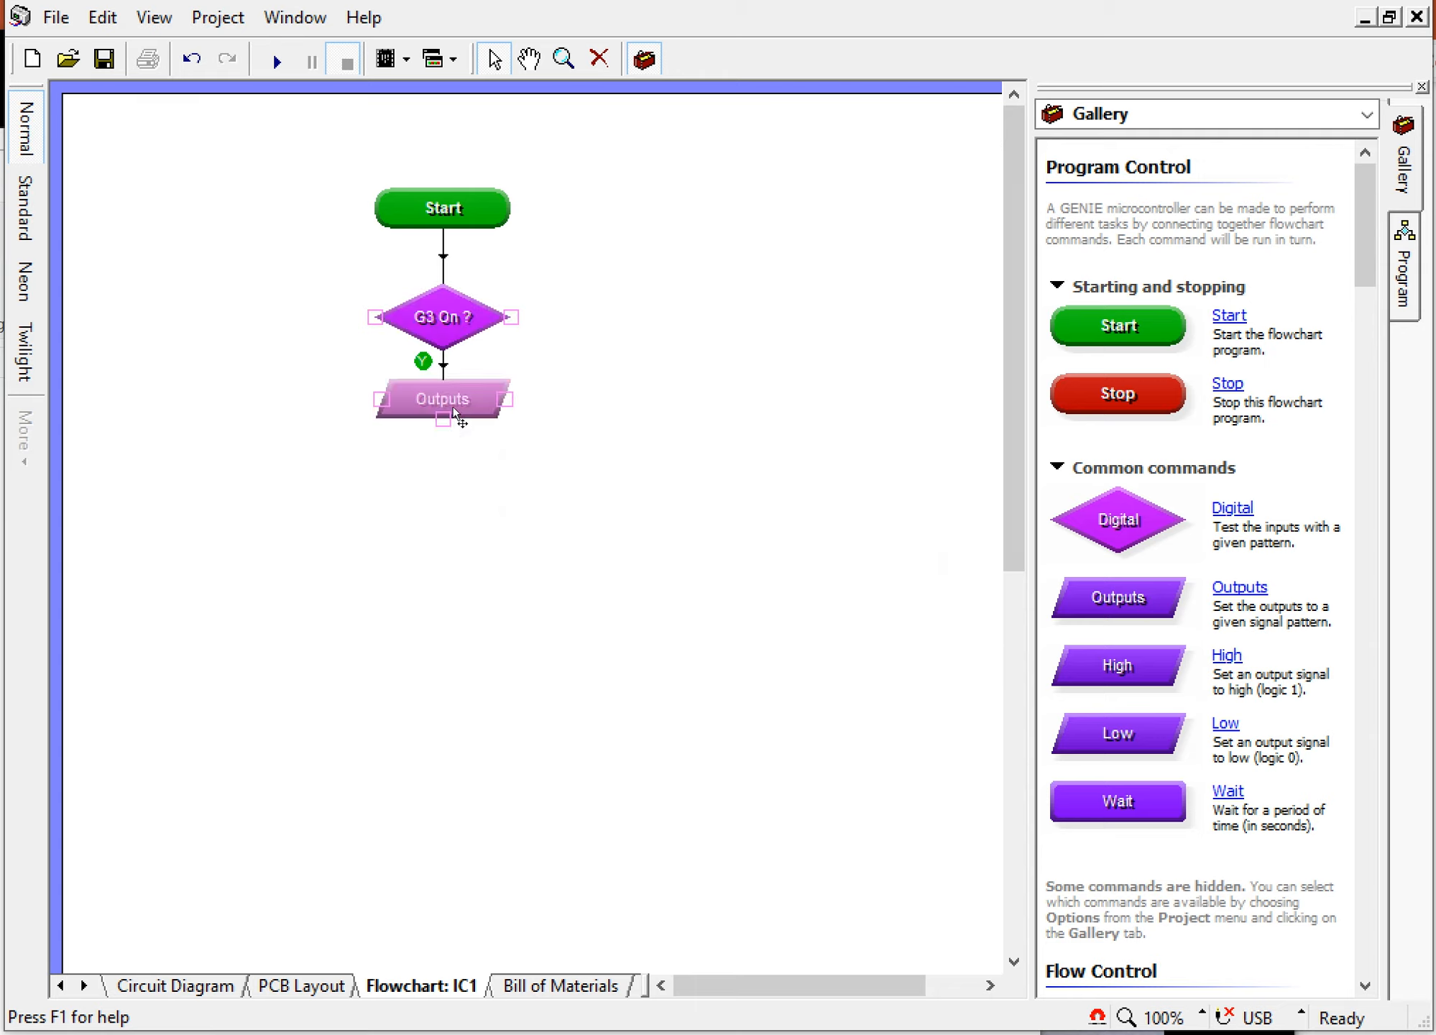
{"action": "double_click", "coordinate": [457, 409]}
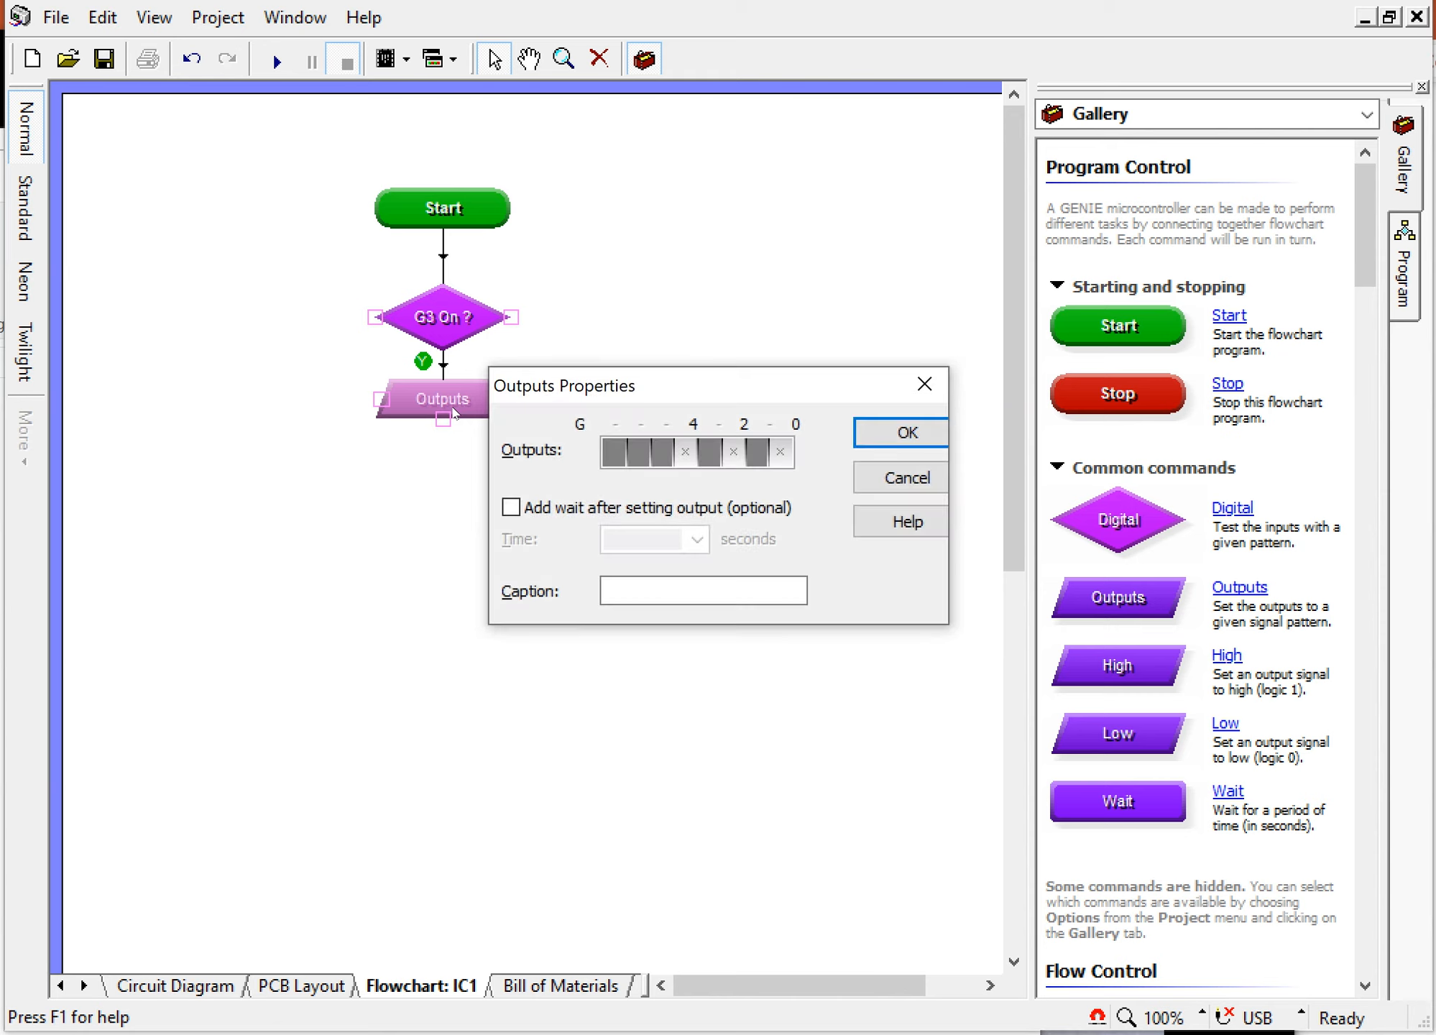
{"action": "left_click", "coordinate": [687, 453]}
{"action": "left_click", "coordinate": [904, 432]}
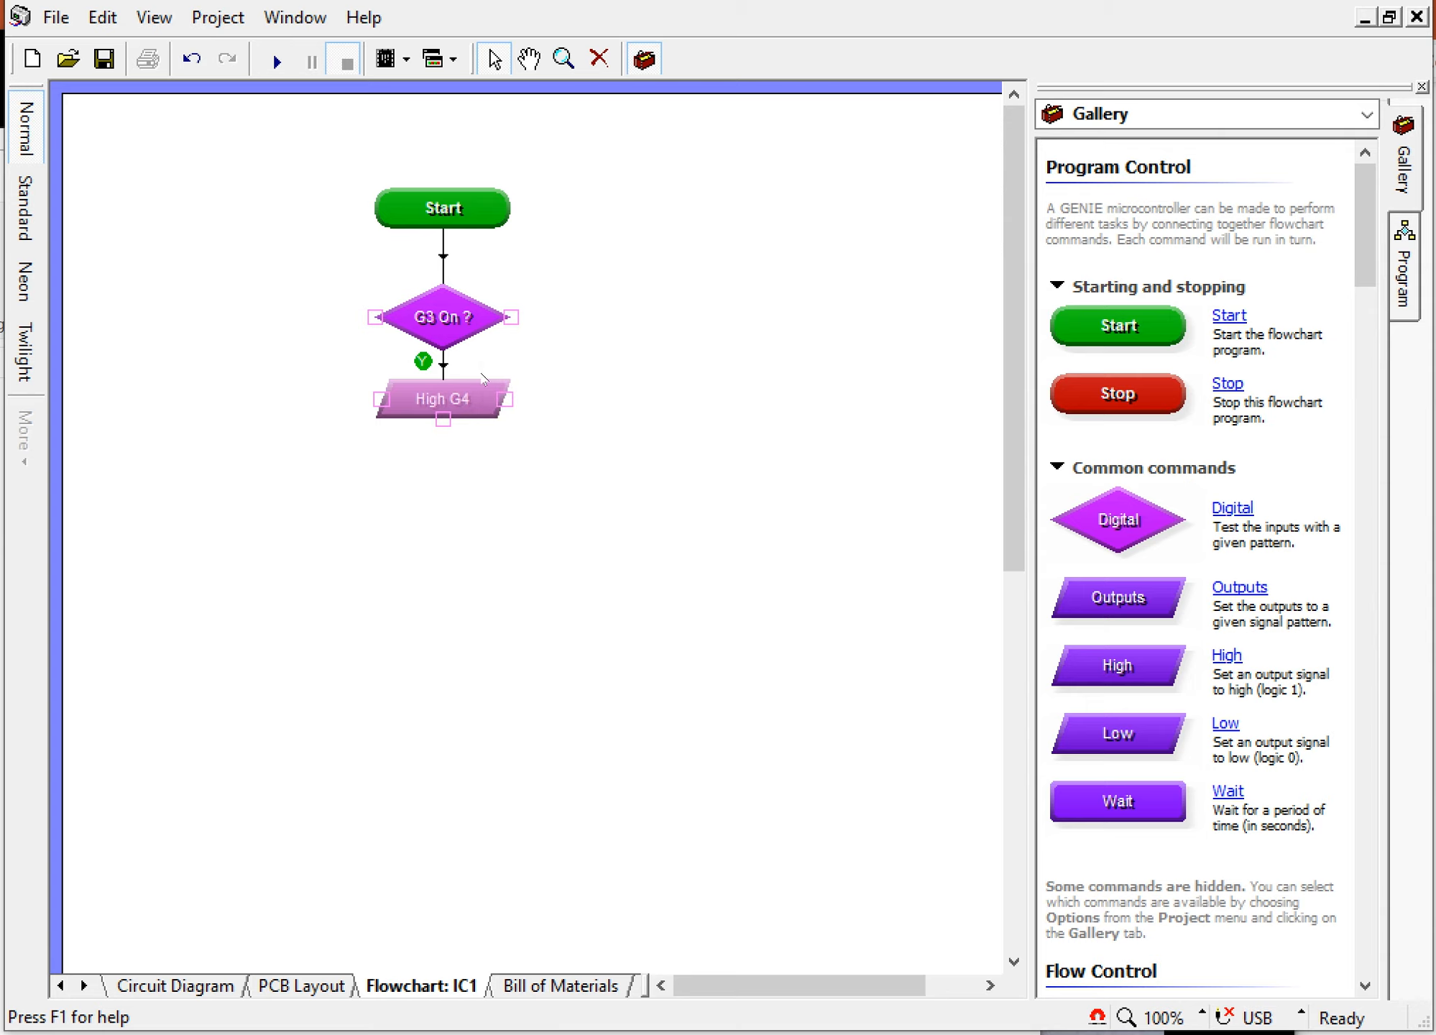
Step: Add a Wait command below the High G4 command and set its time to 2 seconds
{"action": "left_click_drag", "start_coordinate": [1069, 801], "coordinate": [439, 482]}
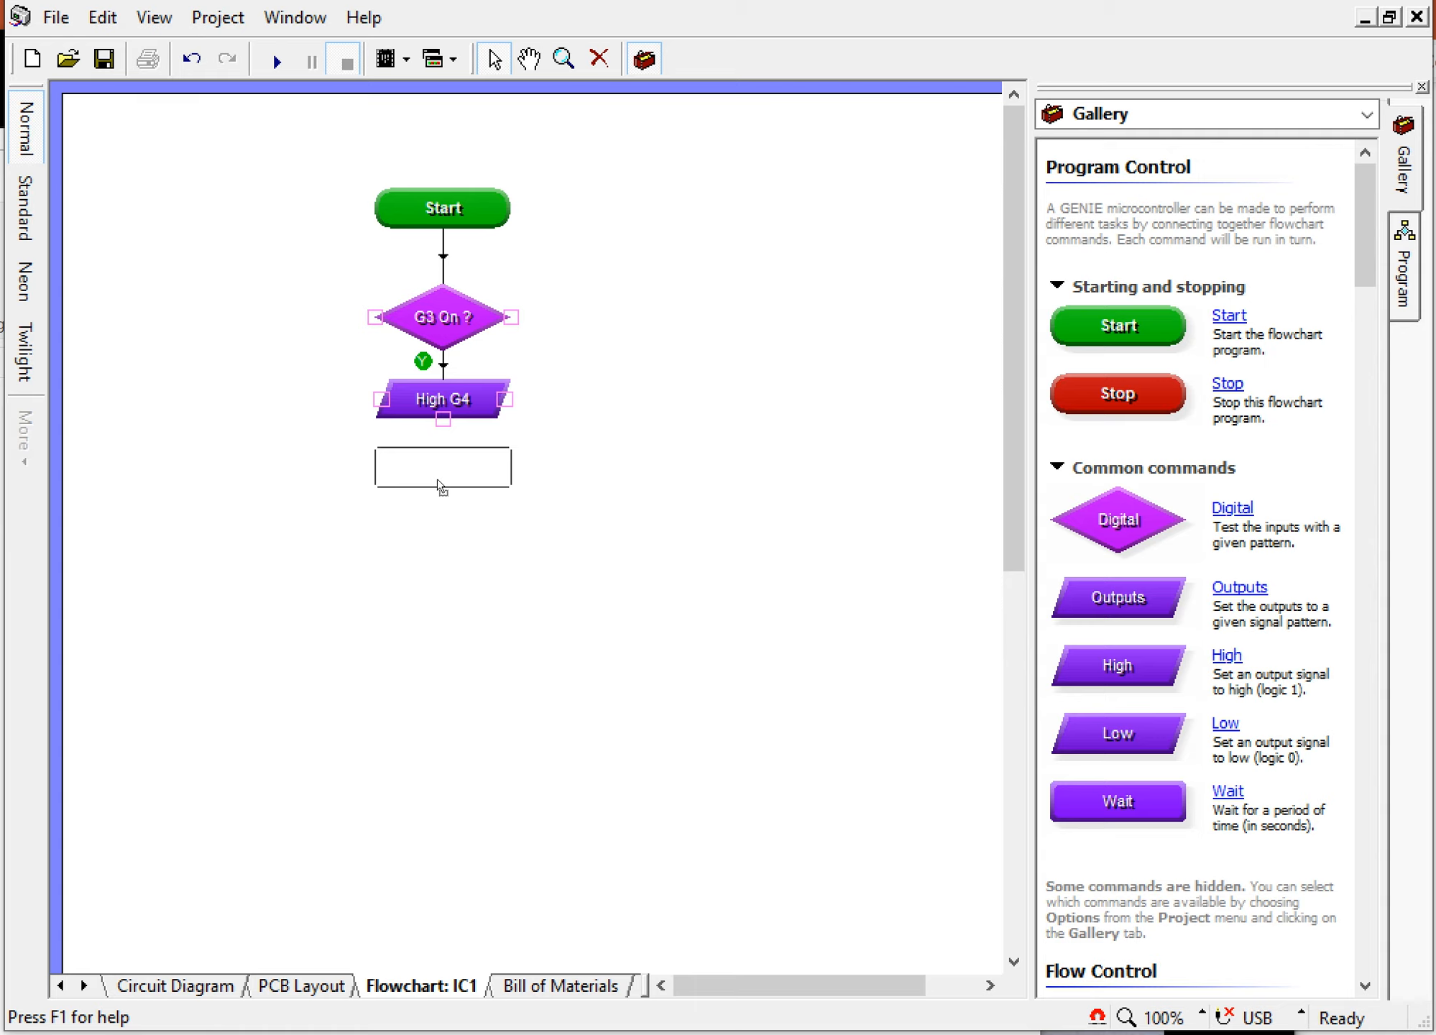
{"action": "left_click_drag", "start_coordinate": [438, 480], "coordinate": [436, 492]}
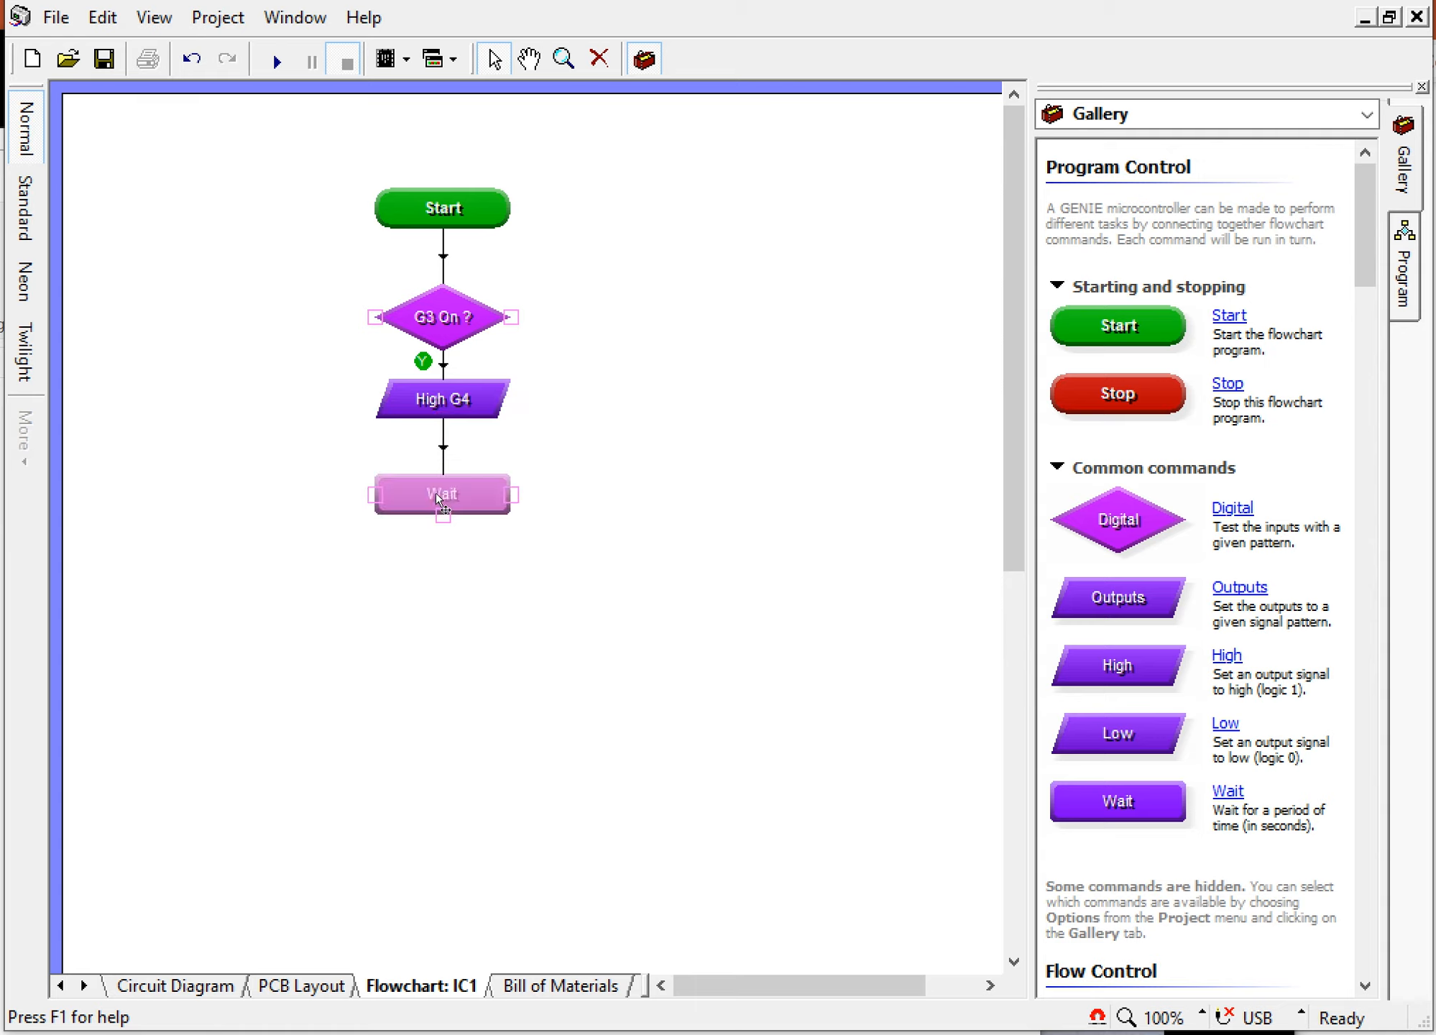
{"action": "double_click", "coordinate": [437, 496]}
{"action": "left_click", "coordinate": [696, 467]}
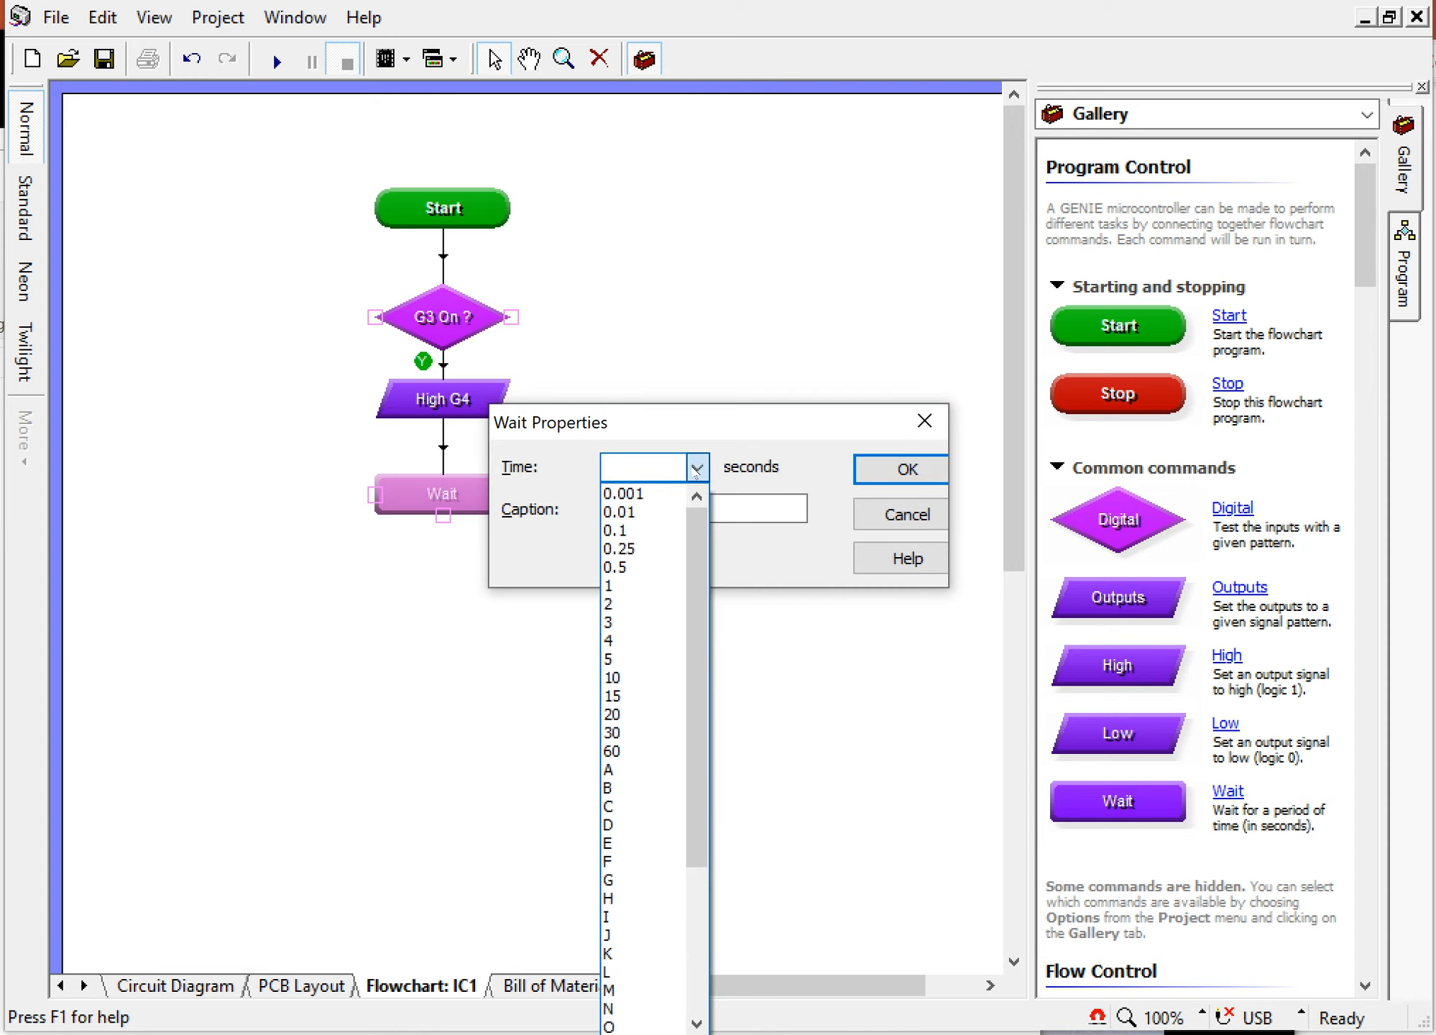
{"action": "left_click", "coordinate": [662, 604]}
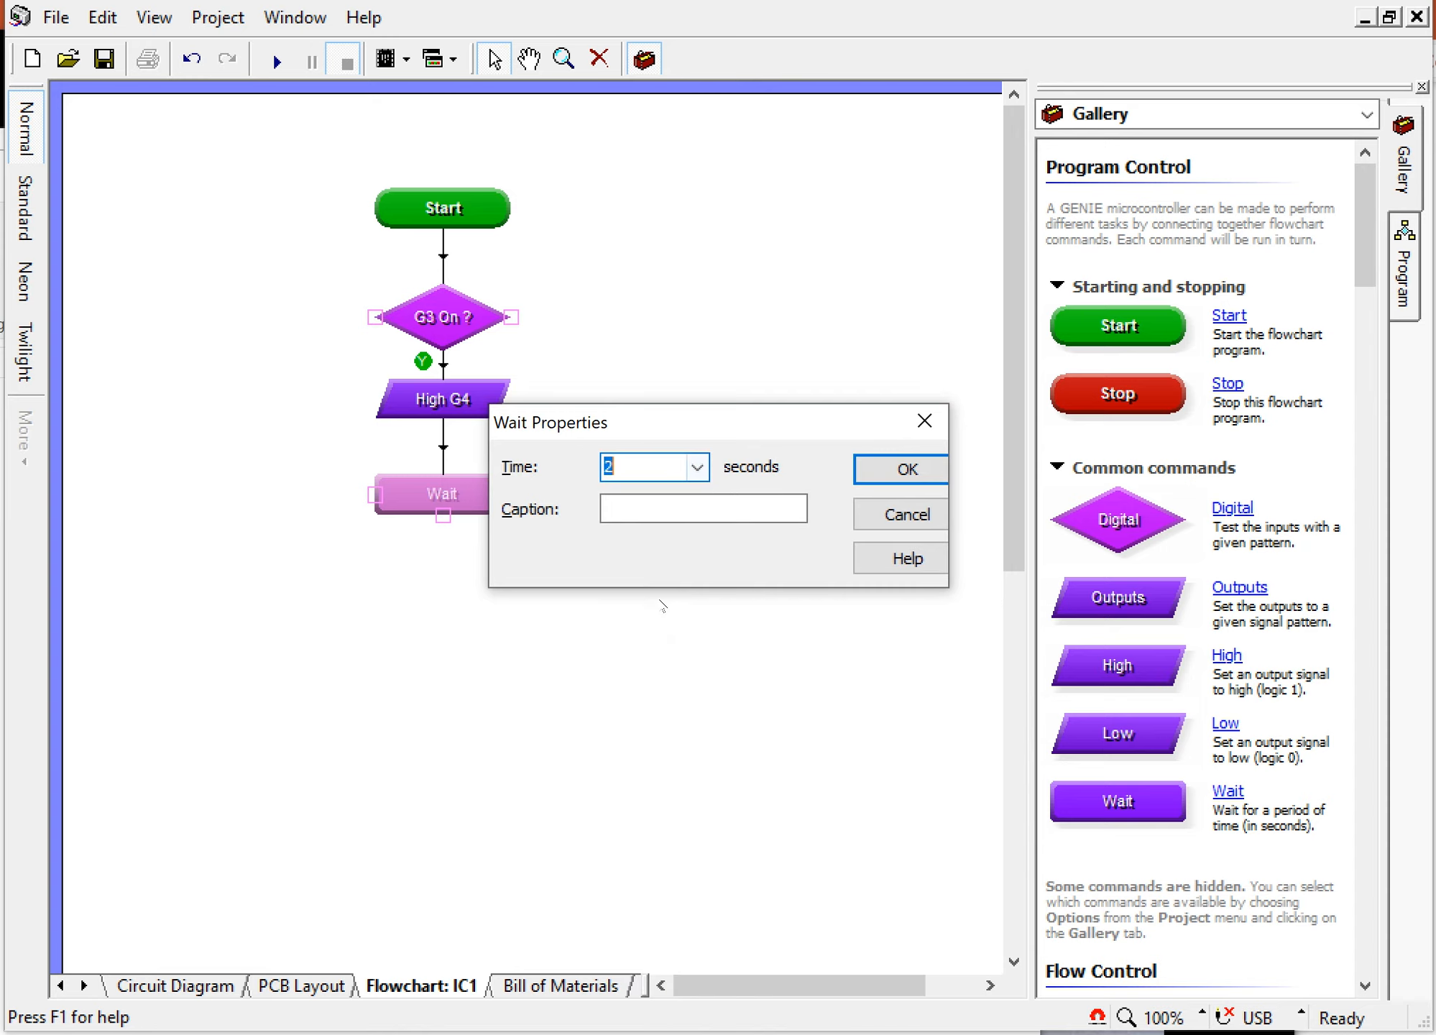
{"action": "left_click", "coordinate": [907, 471]}
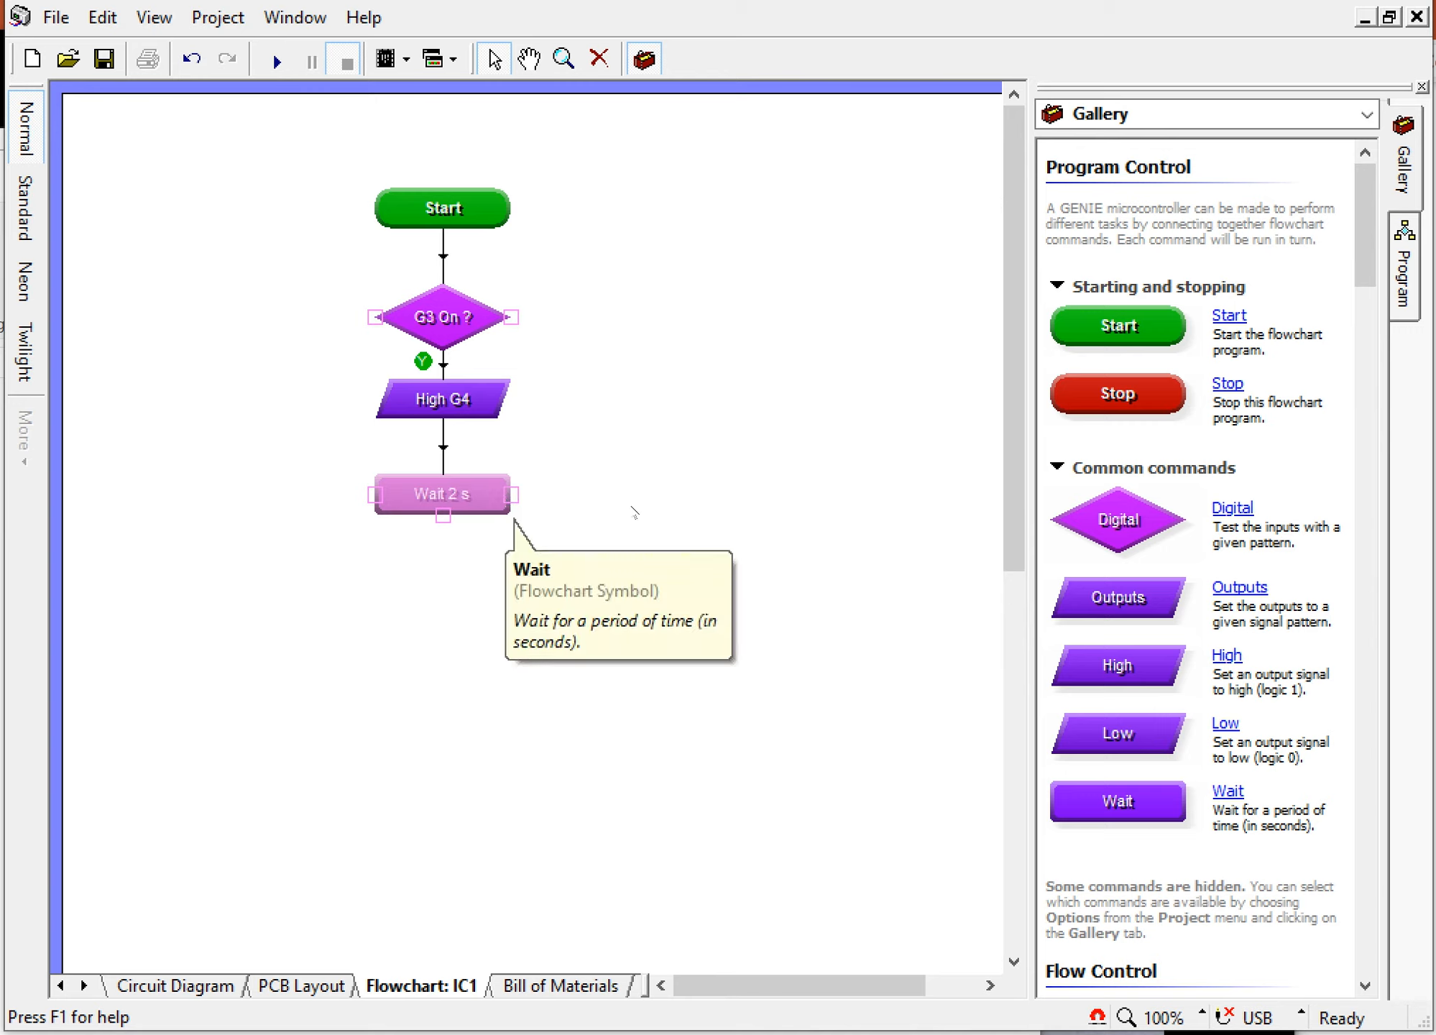
Step: Add an Outputs command below the Wait command that sets outputs G0, G2 and G4 low
{"action": "left_click_drag", "start_coordinate": [1110, 603], "coordinate": [450, 573]}
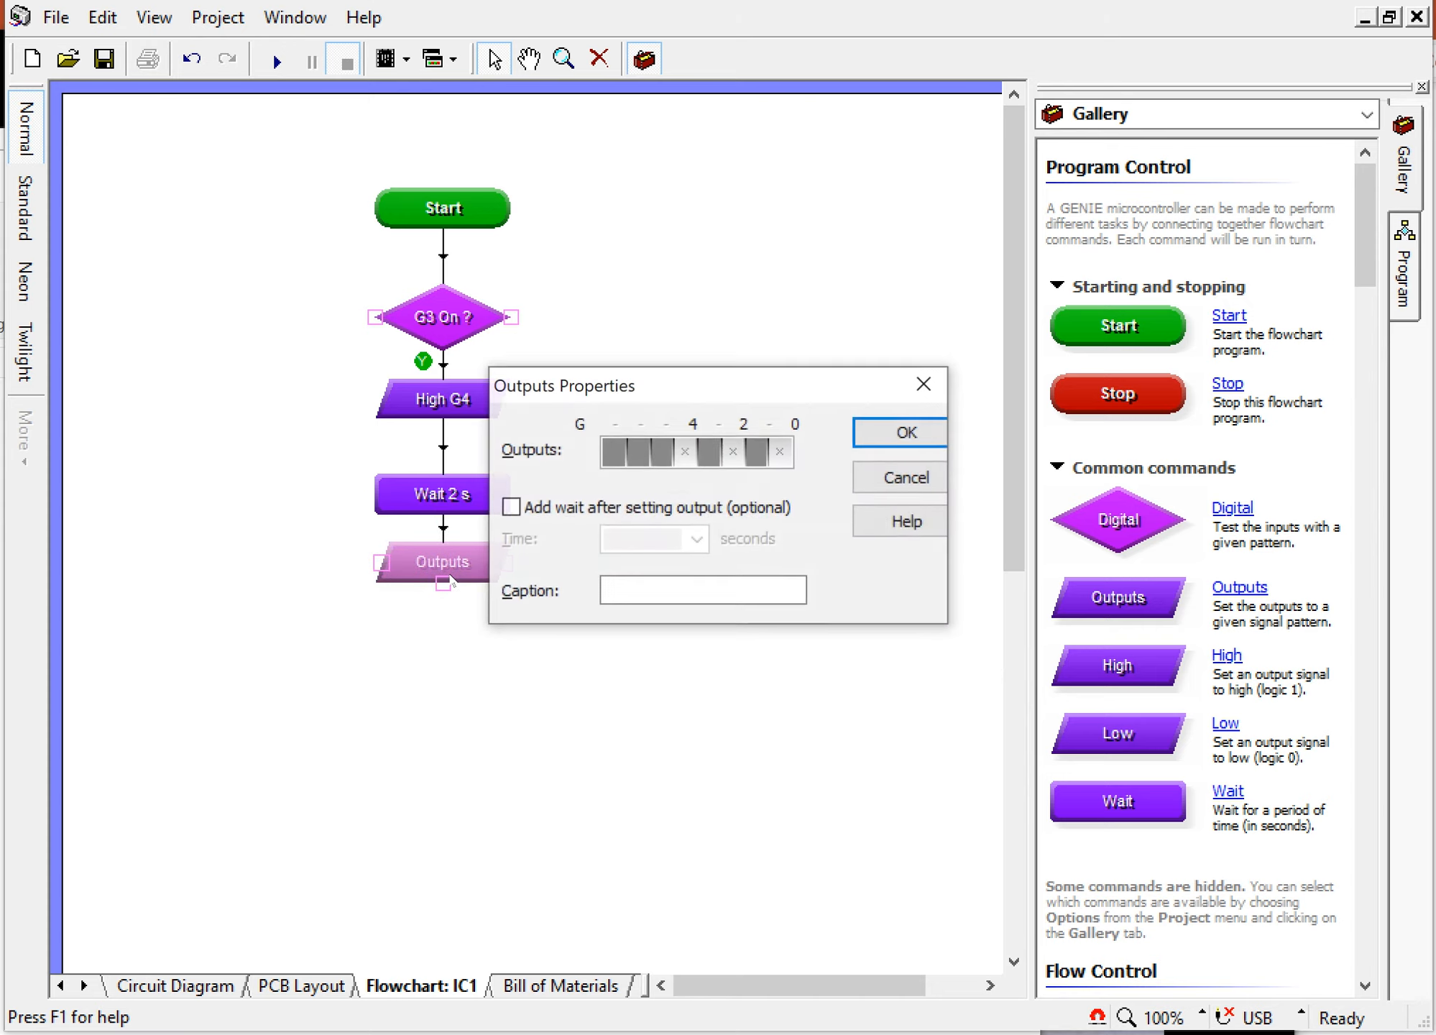
{"action": "left_click", "coordinate": [685, 453]}
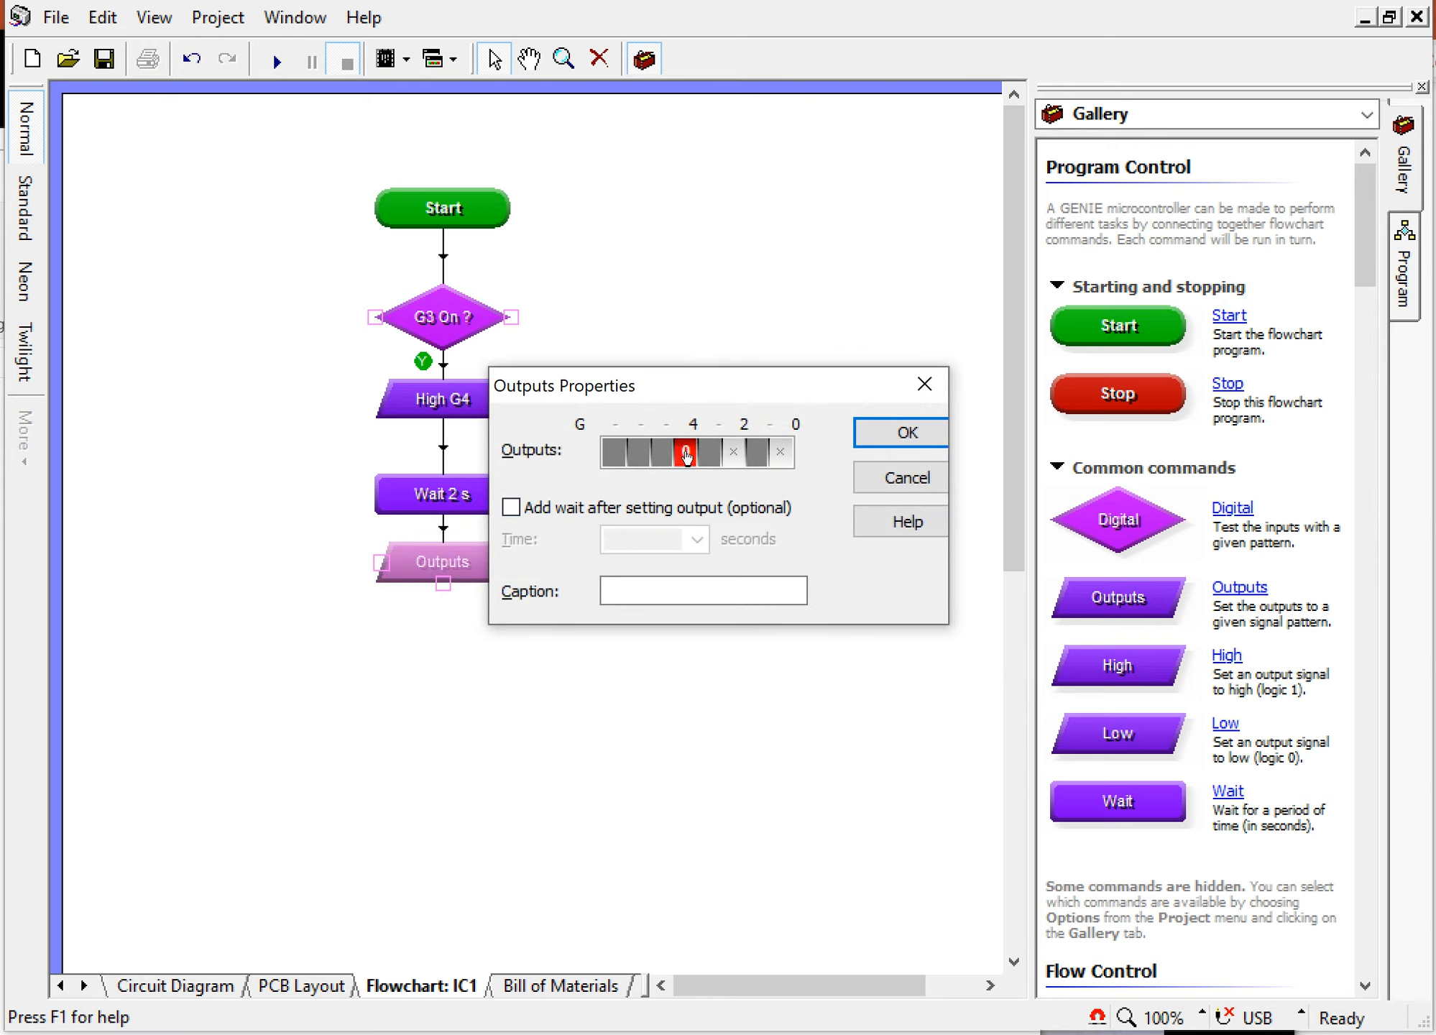
{"action": "left_click", "coordinate": [735, 454]}
{"action": "left_click", "coordinate": [784, 458]}
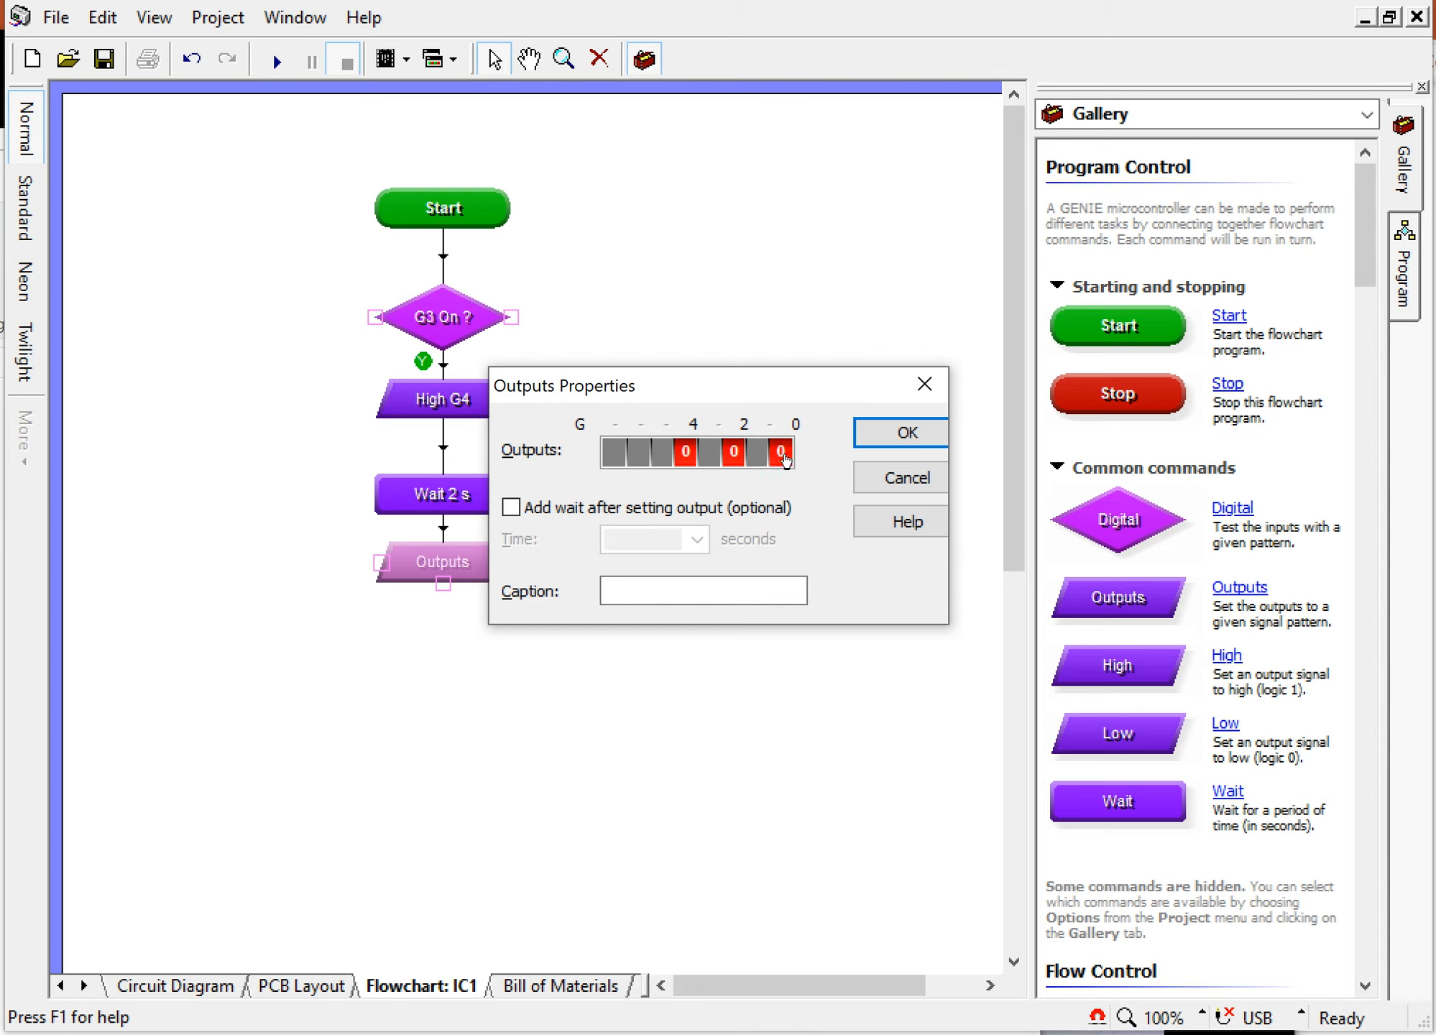
{"action": "left_click", "coordinate": [907, 434]}
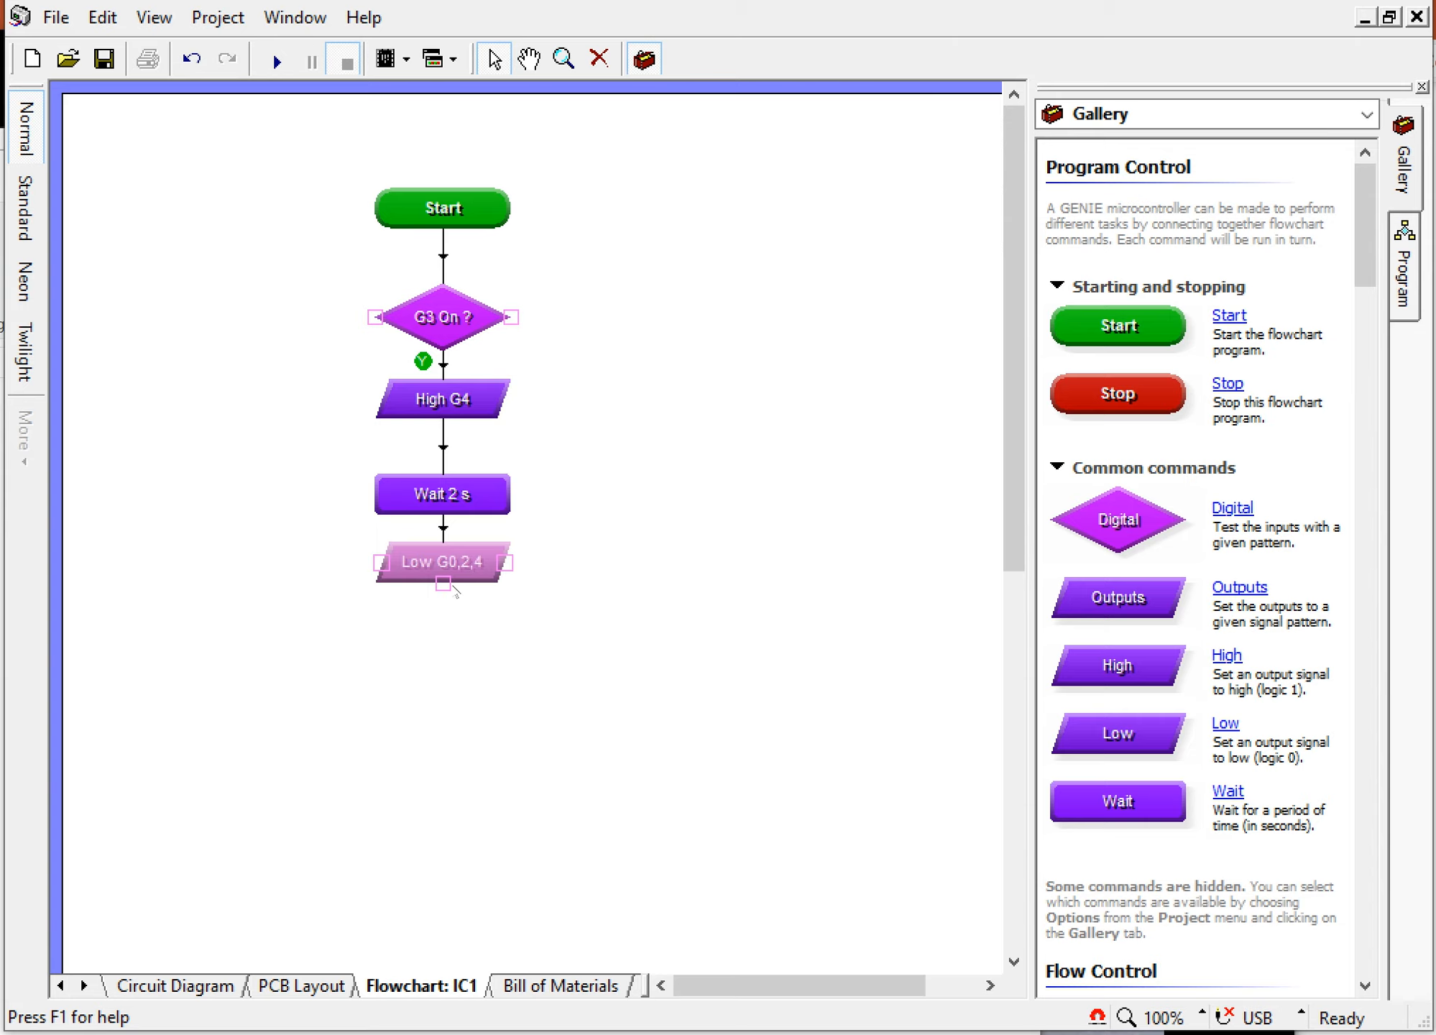
Step: Route the Low G0,2,4 command back to Start and connect the decision's No branch to Start
{"action": "left_click_drag", "start_coordinate": [443, 582], "coordinate": [512, 208]}
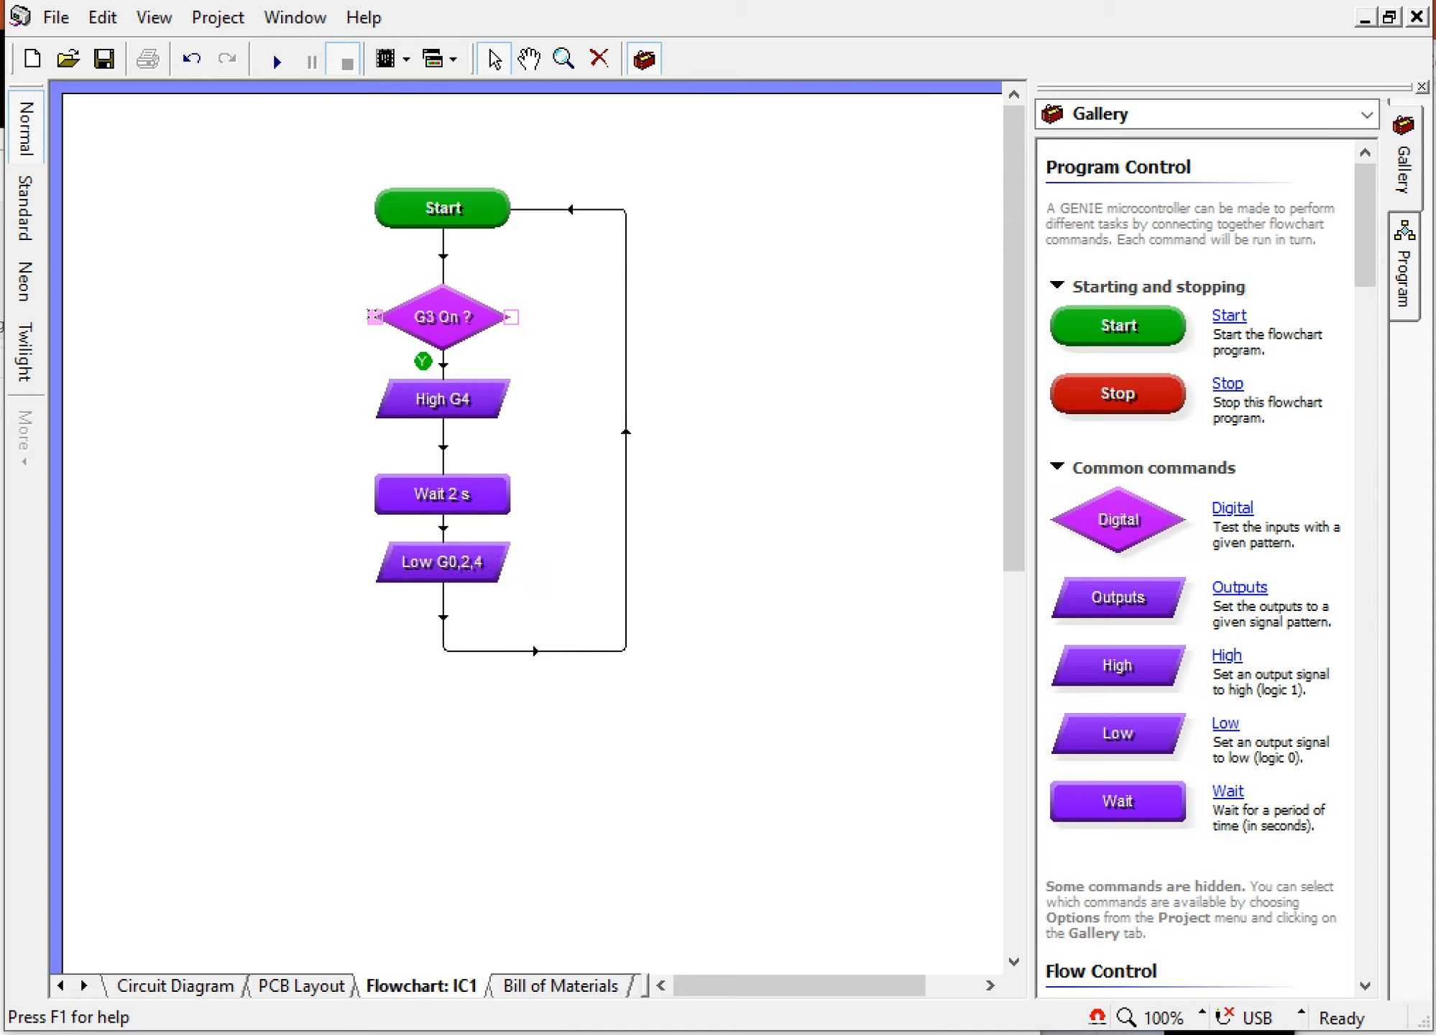
{"action": "left_click_drag", "start_coordinate": [374, 316], "coordinate": [372, 212]}
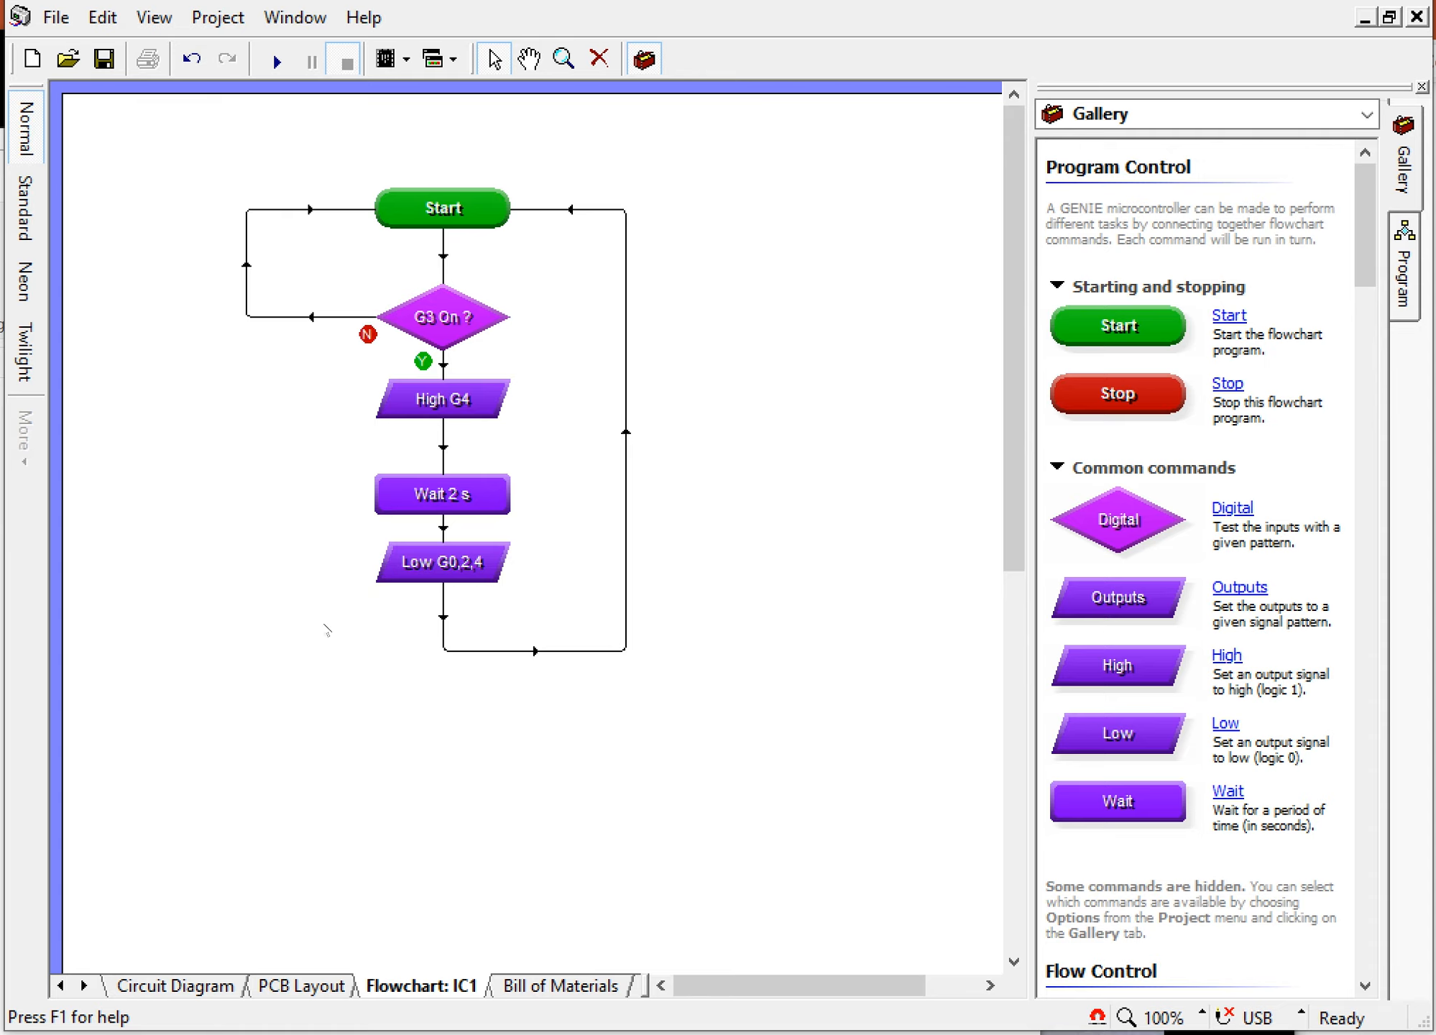
Step: Simulate the flowchart and test the G3 decision by switching inputs G3 and G1 on and off
{"action": "left_click", "coordinate": [276, 61]}
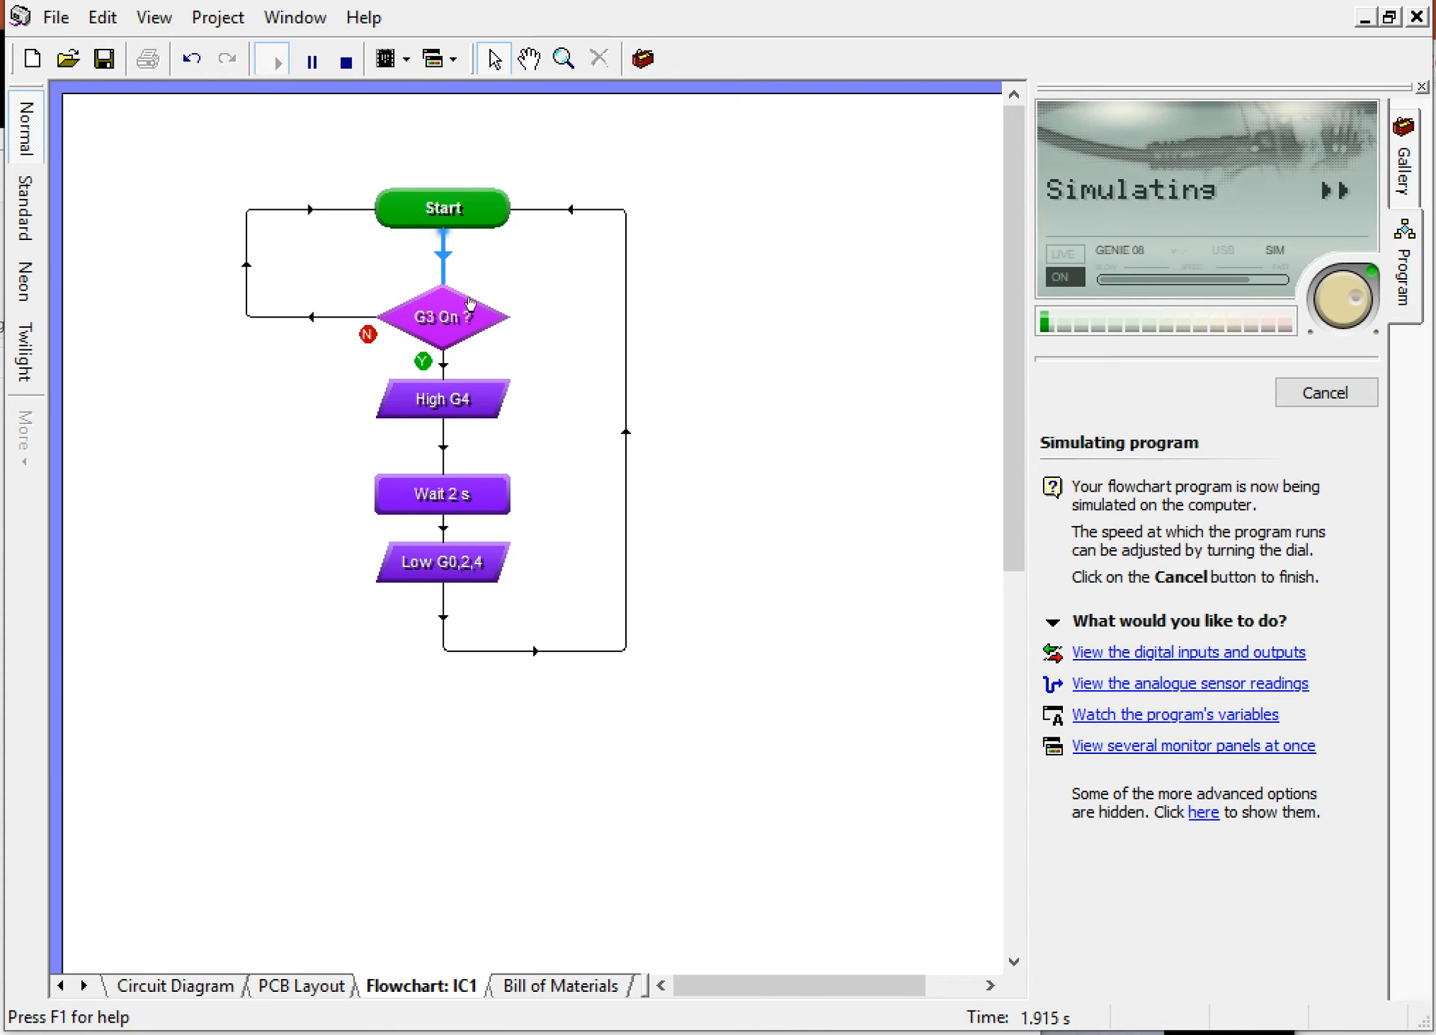
{"action": "right_click", "coordinate": [447, 316]}
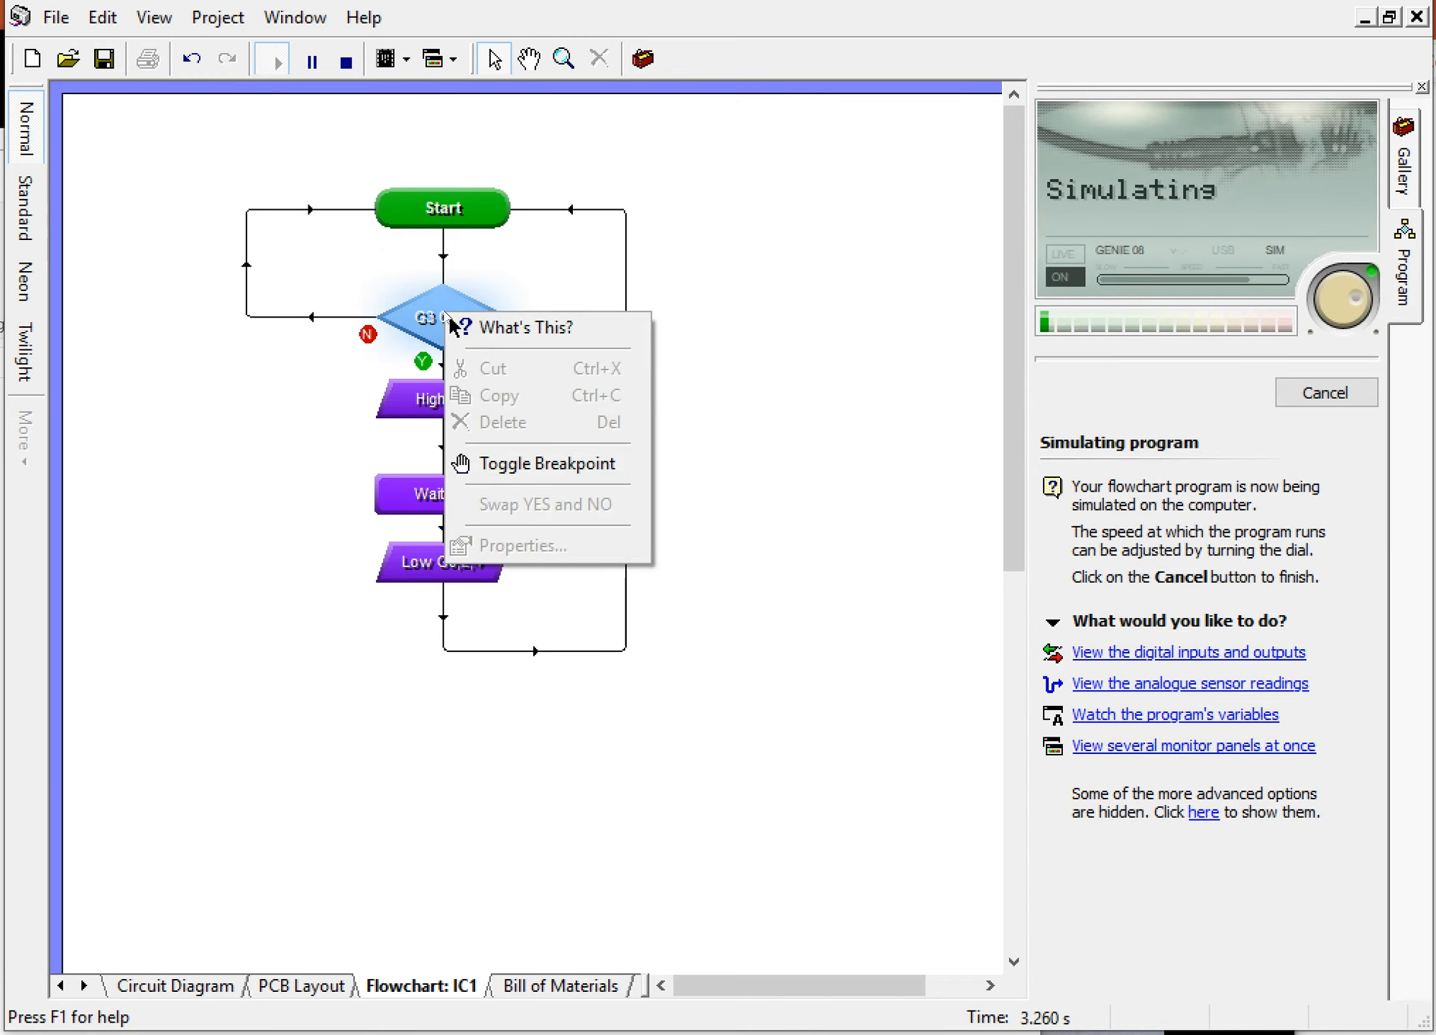
{"action": "left_click", "coordinate": [679, 269]}
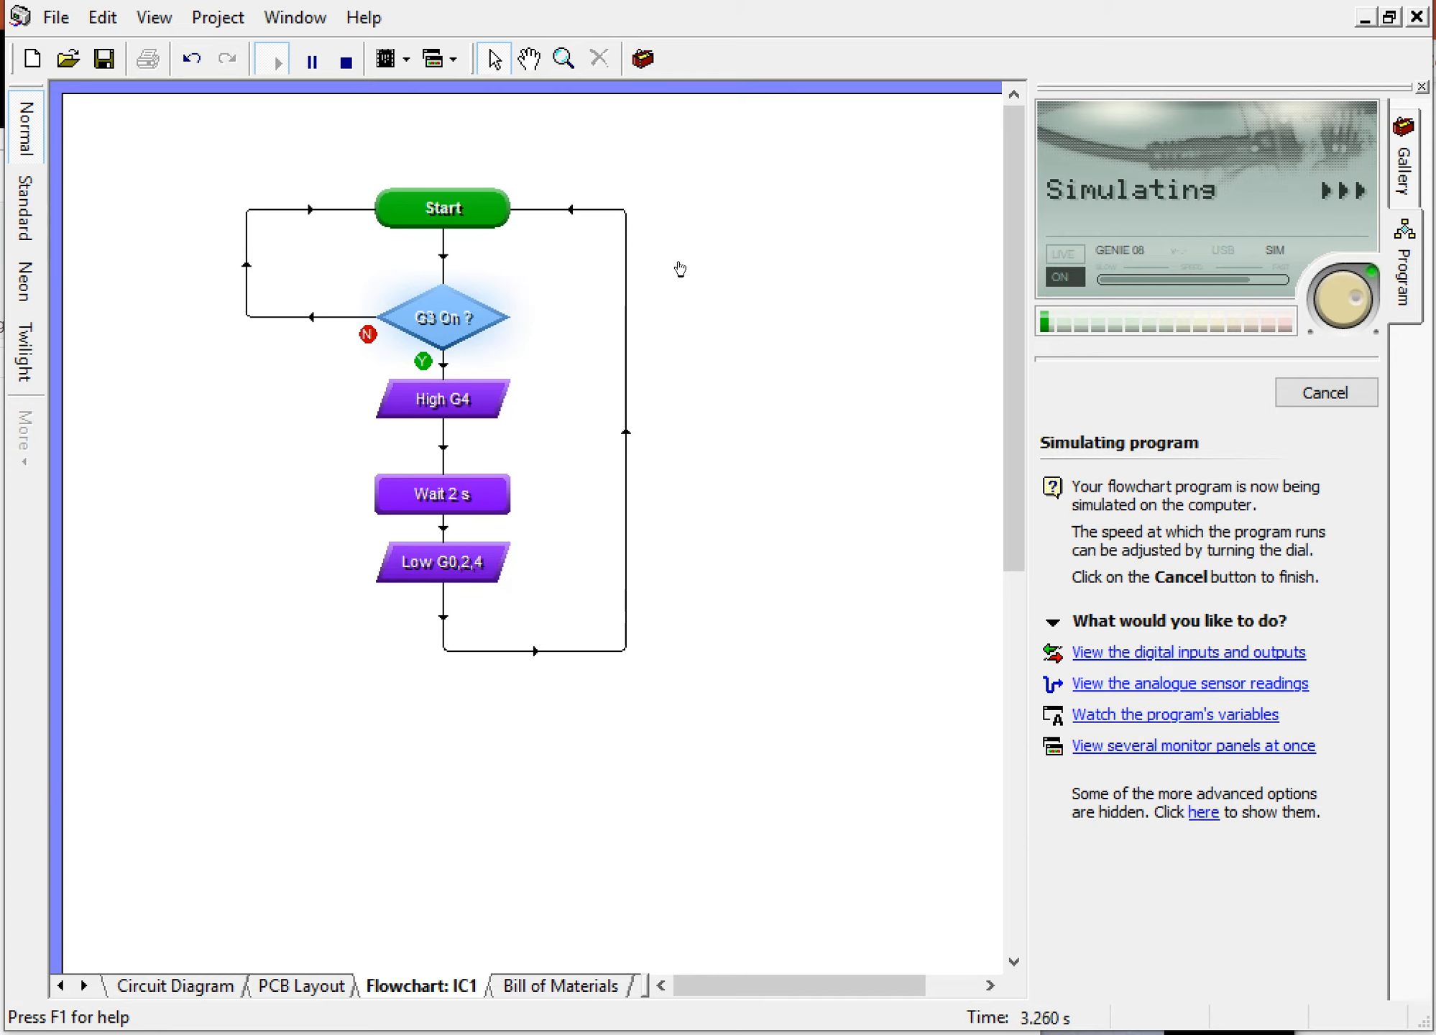
{"action": "mouse_move", "coordinate": [457, 310]}
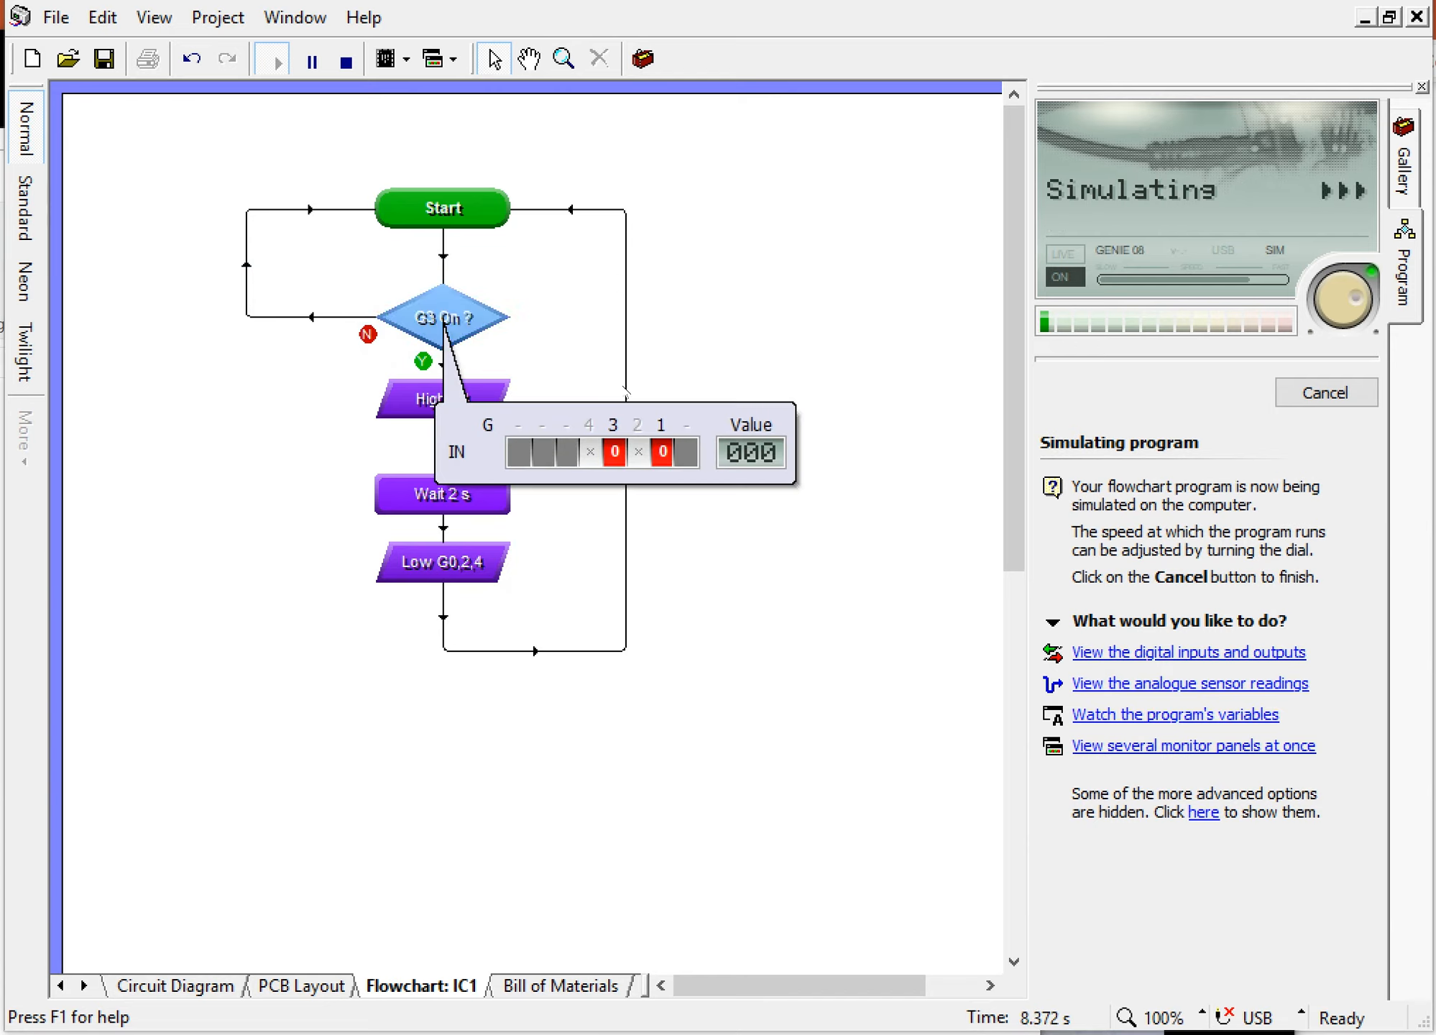
{"action": "left_click", "coordinate": [613, 453]}
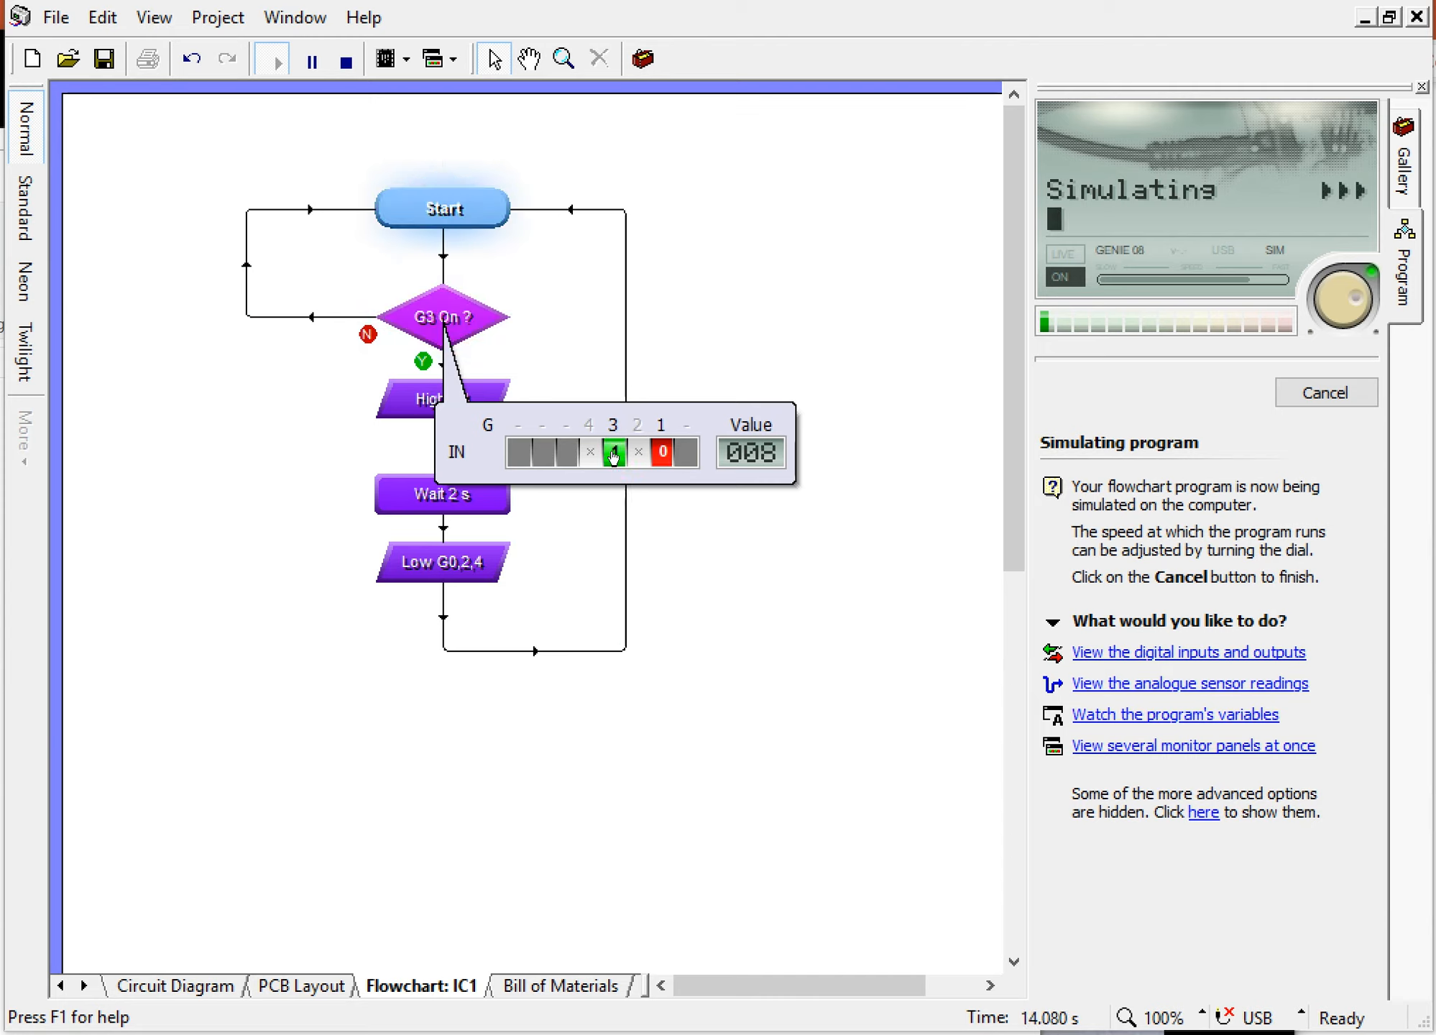
{"action": "left_click", "coordinate": [613, 454]}
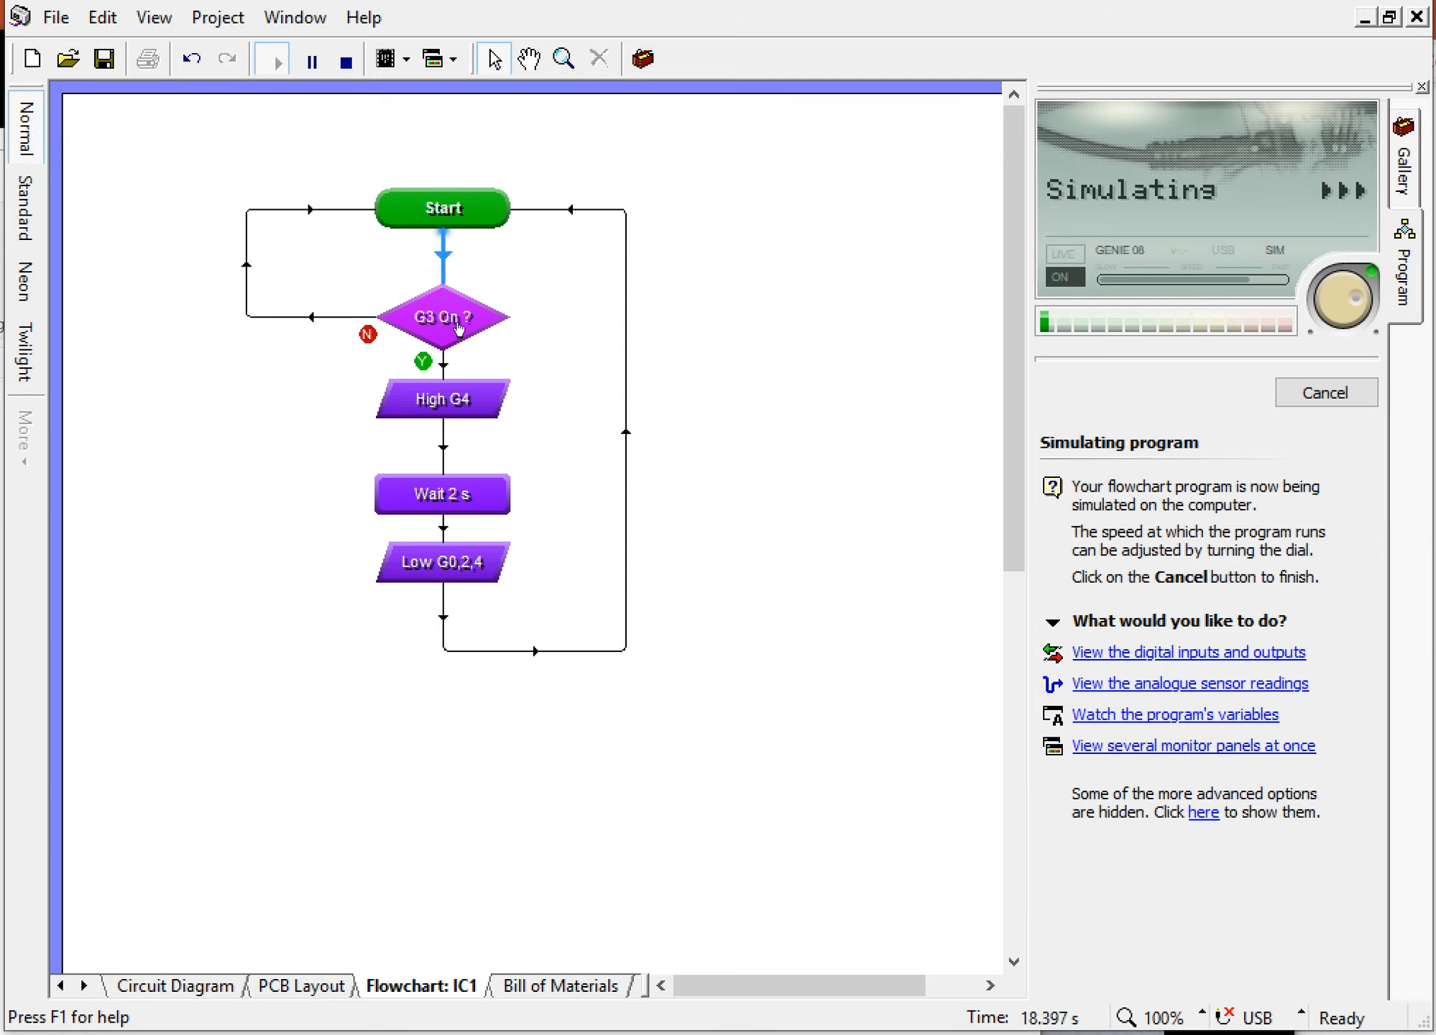
{"action": "mouse_move", "coordinate": [457, 329]}
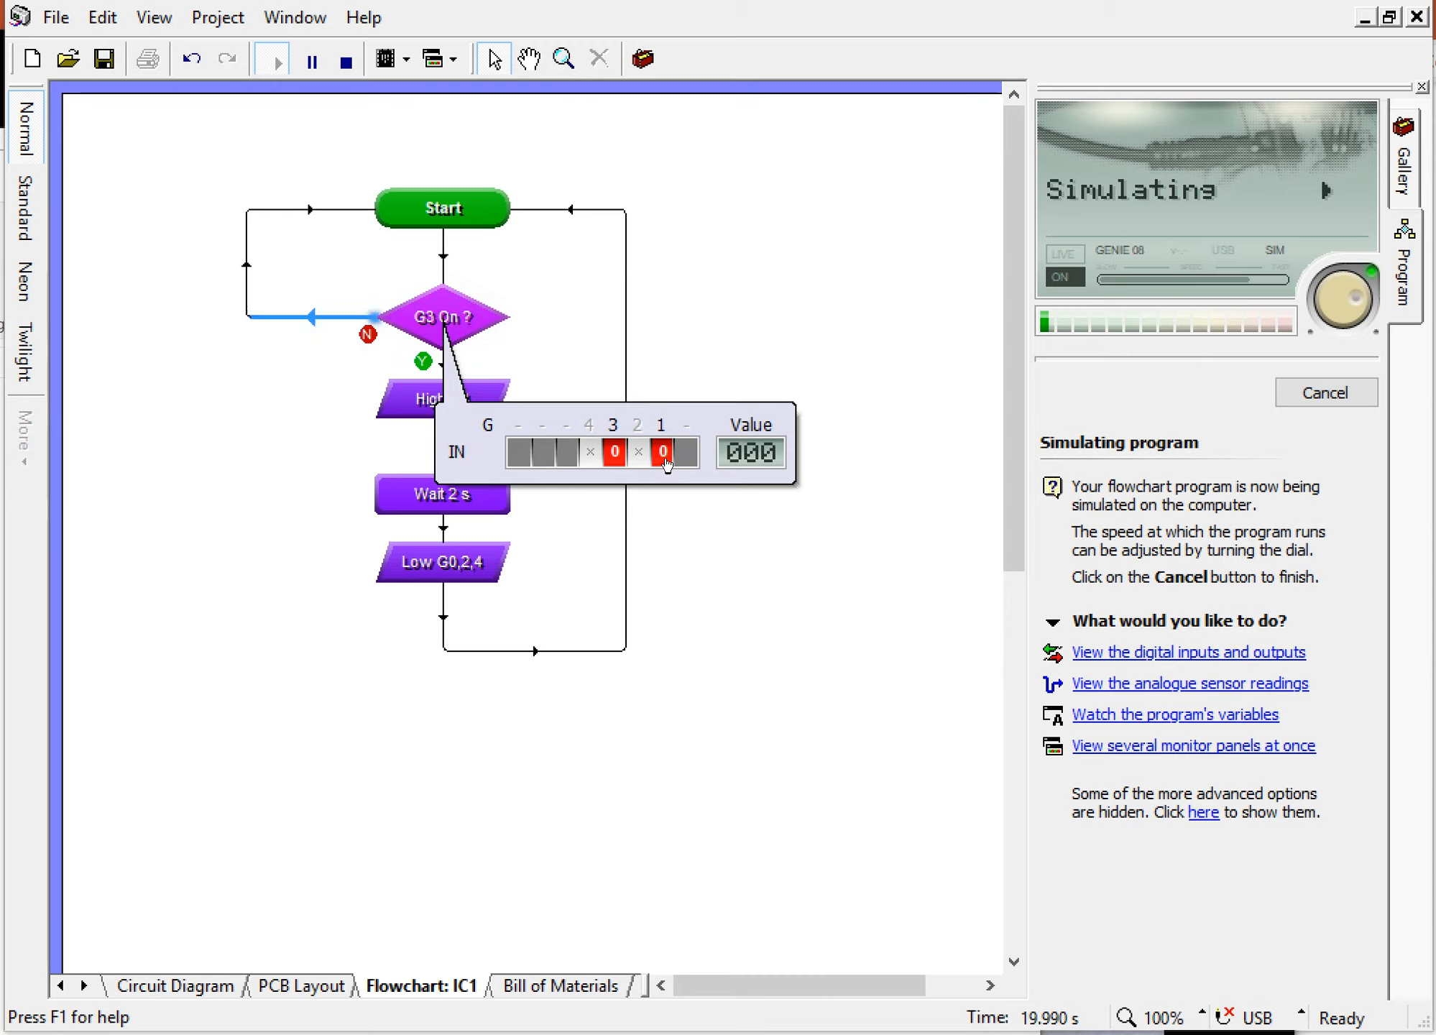
{"action": "left_click", "coordinate": [662, 454]}
{"action": "left_click", "coordinate": [665, 460]}
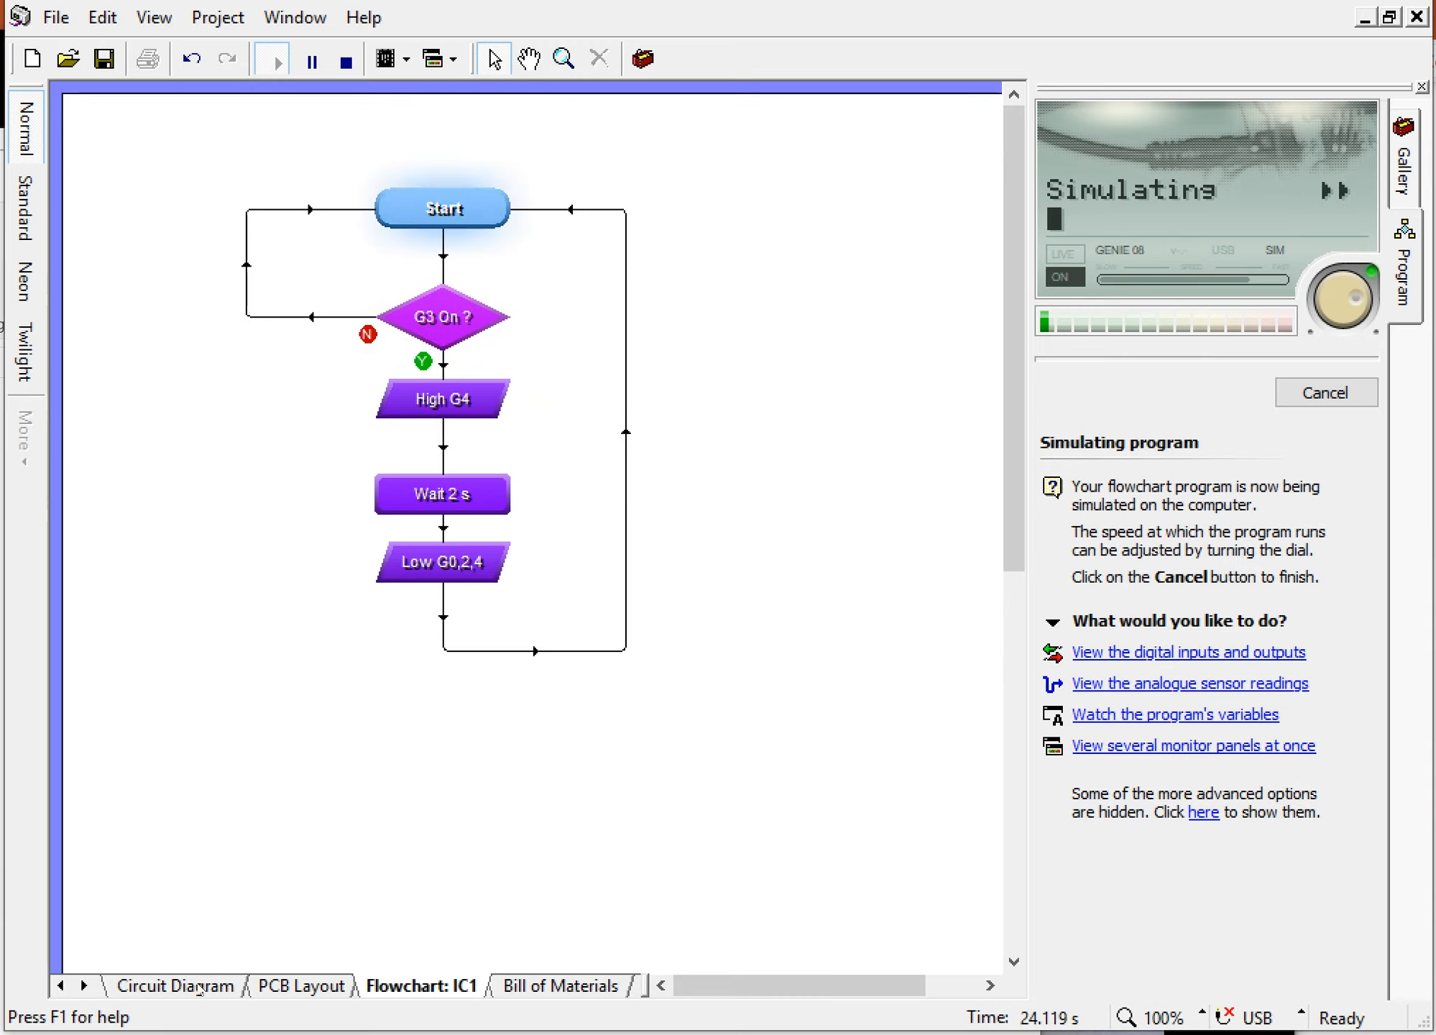
Step: Simulate the circuit diagram and operate push switch PTM1 to test the program's response
{"action": "left_click", "coordinate": [174, 985]}
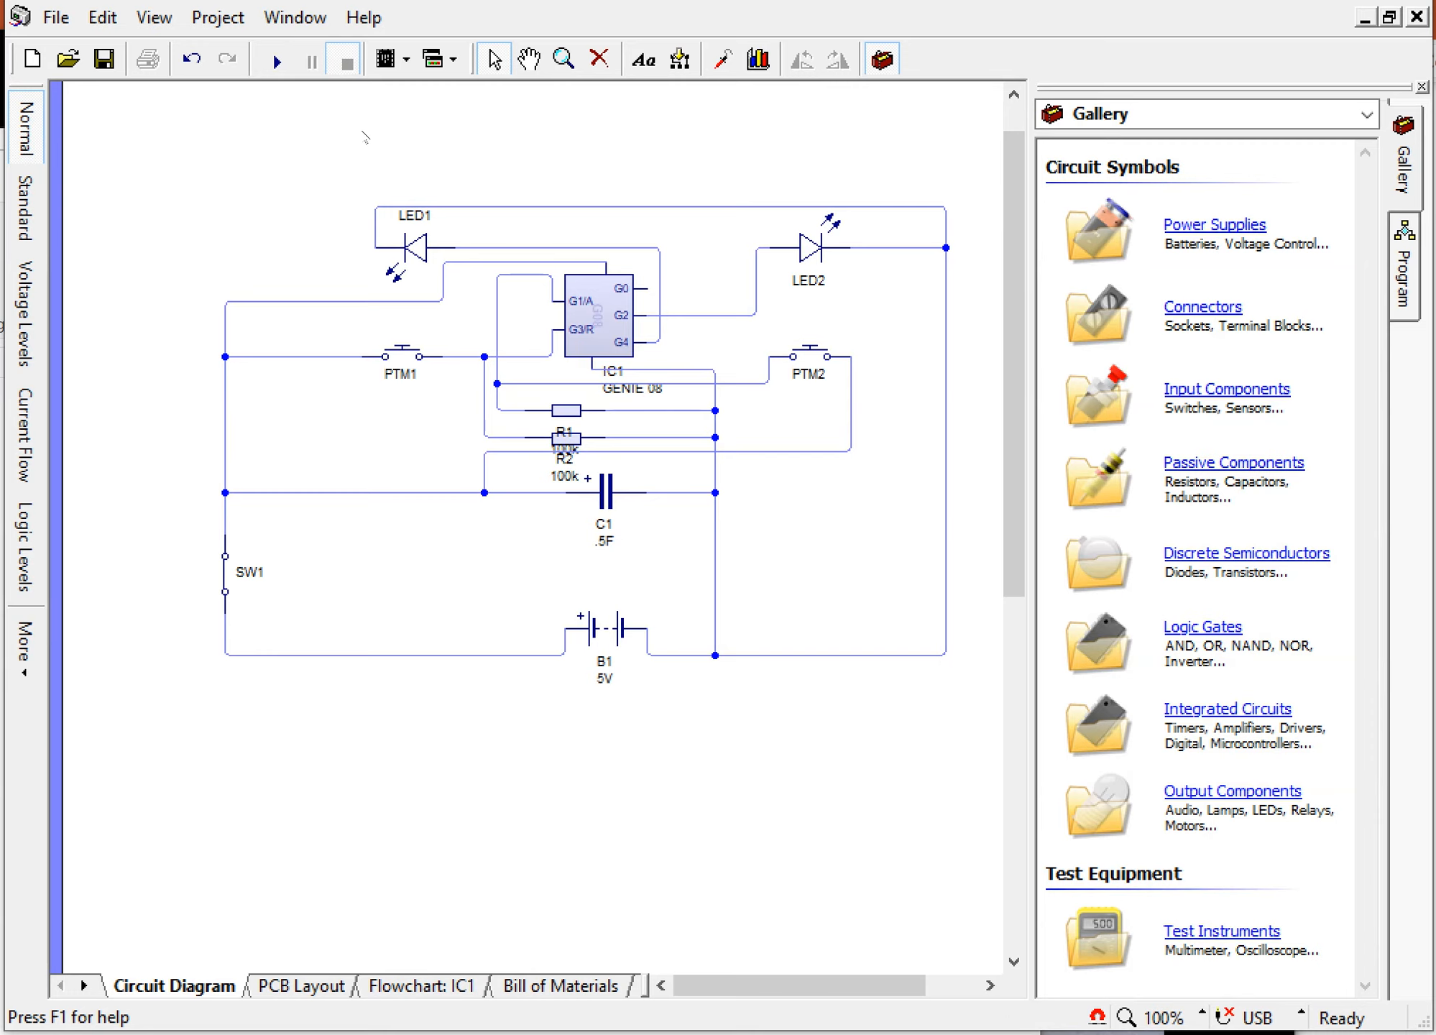
{"action": "left_click", "coordinate": [276, 62]}
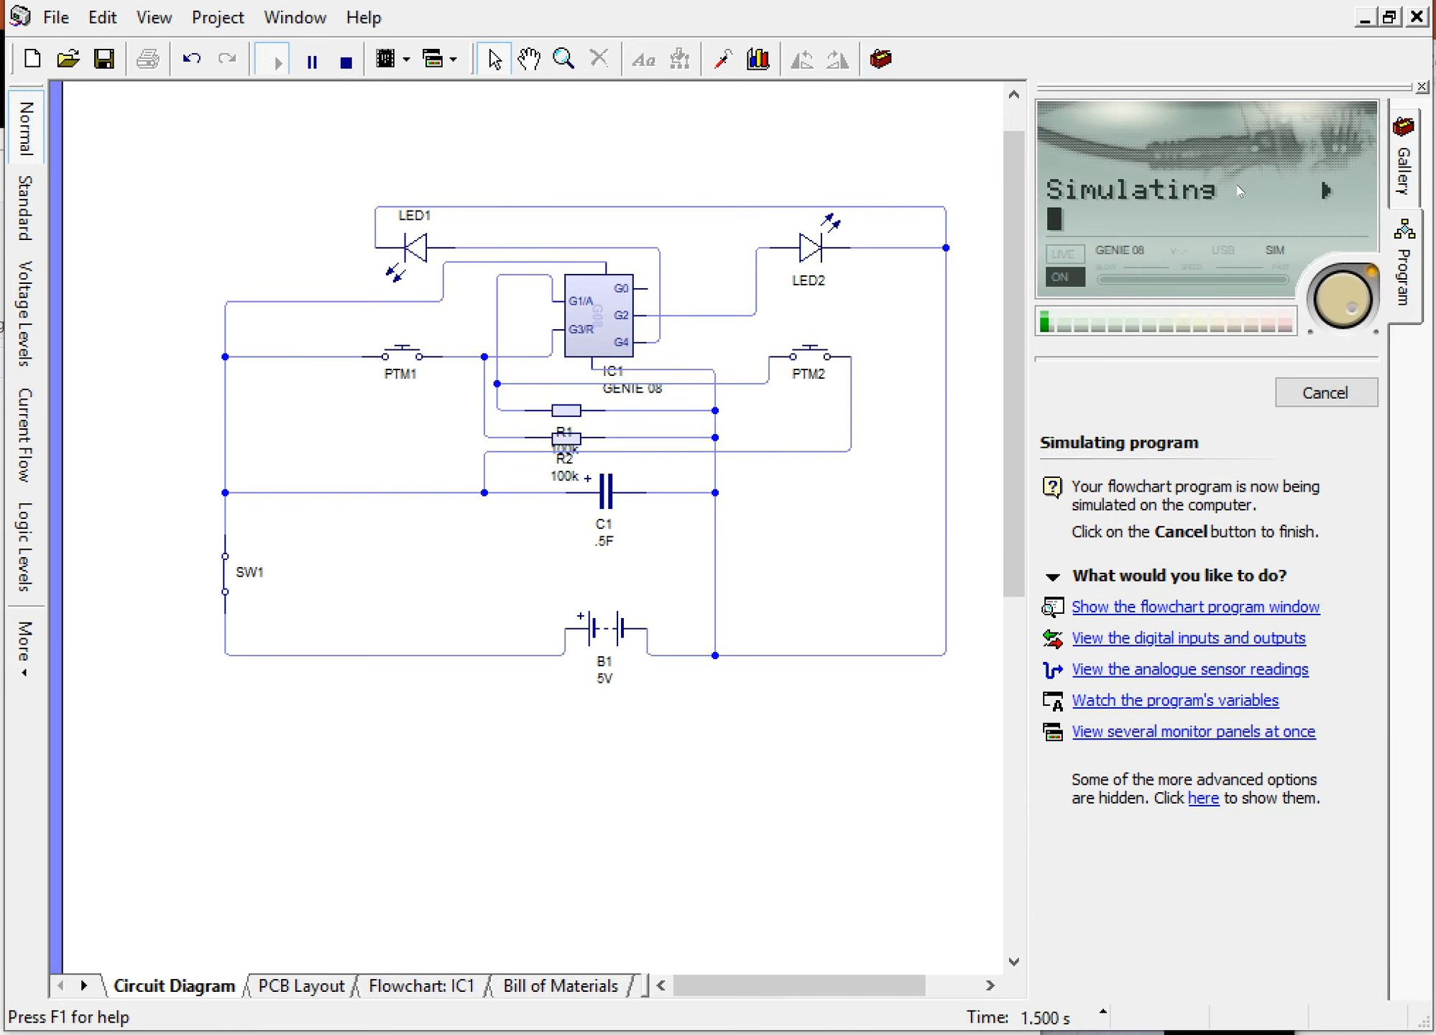
{"action": "left_click", "coordinate": [407, 356]}
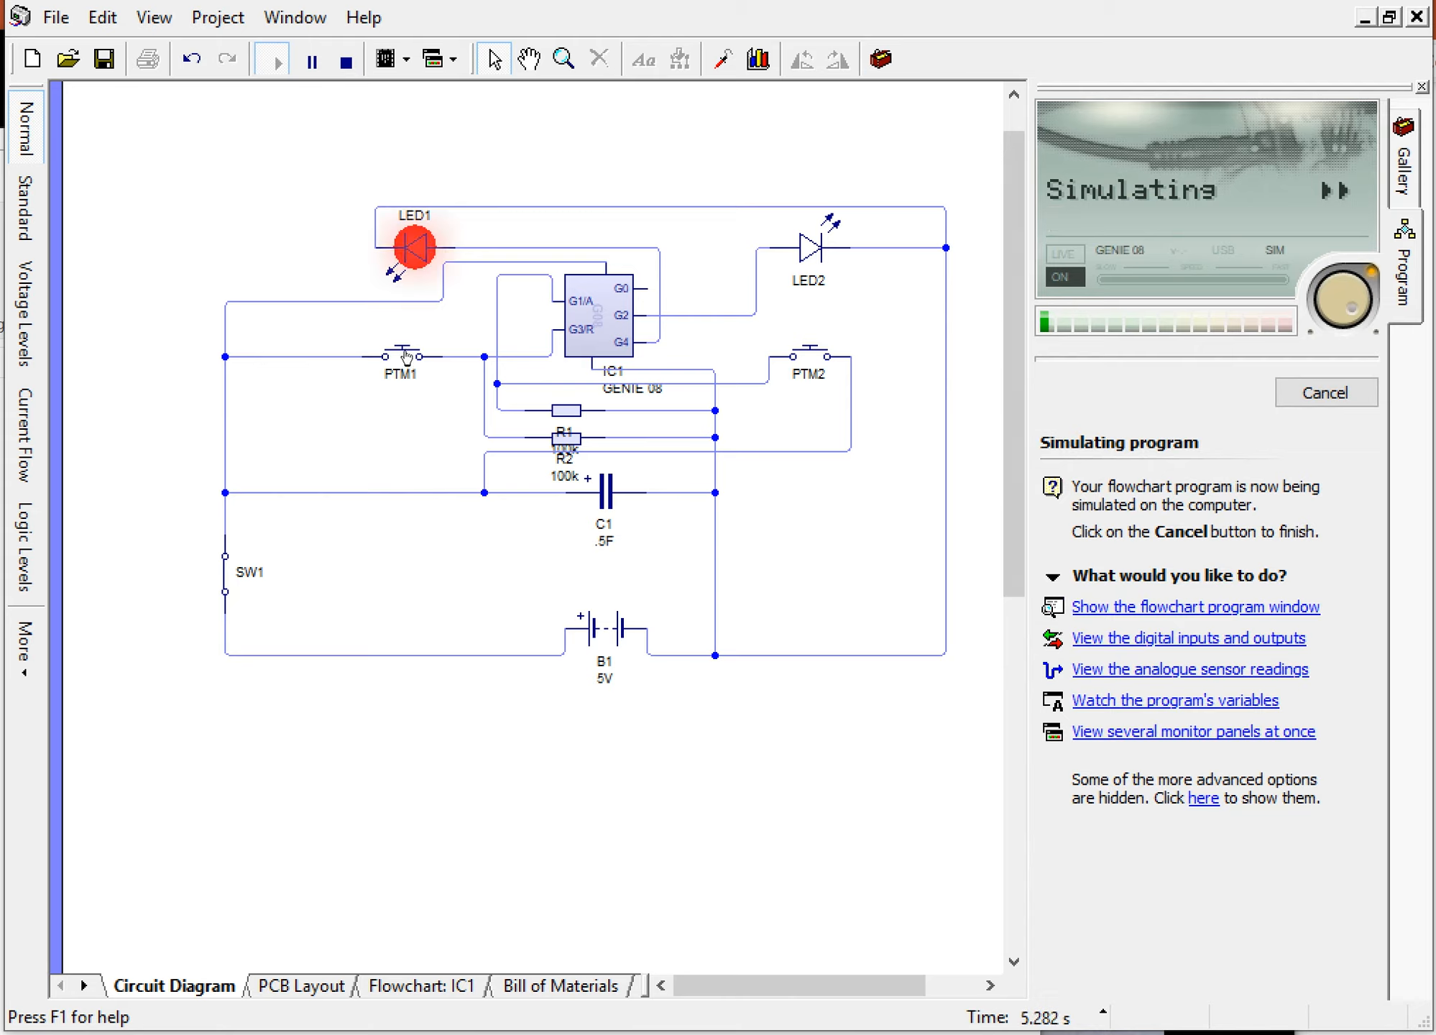